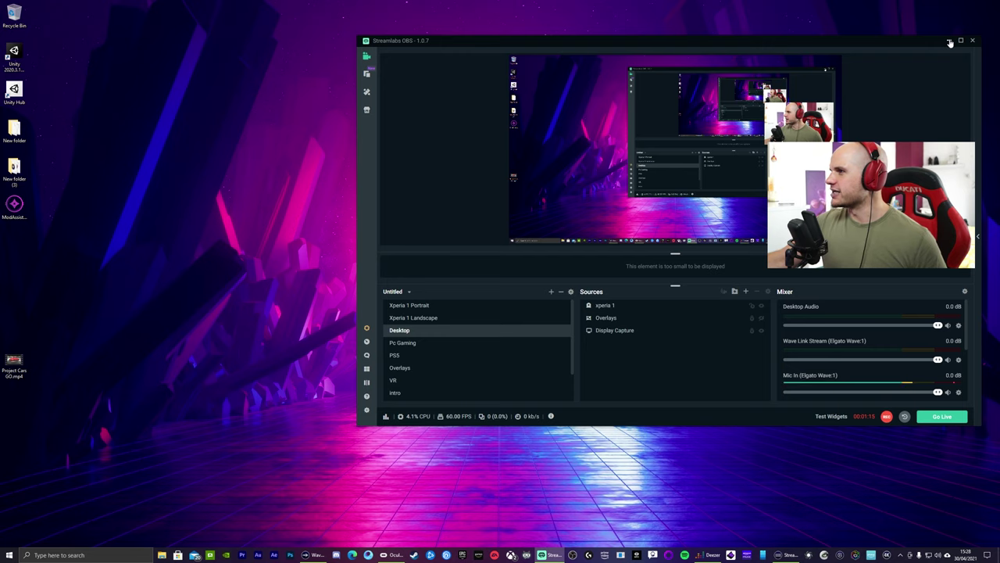
Switch to the Oculus app and view the details of Beat Saber in the library.
click(948, 41)
click(391, 555)
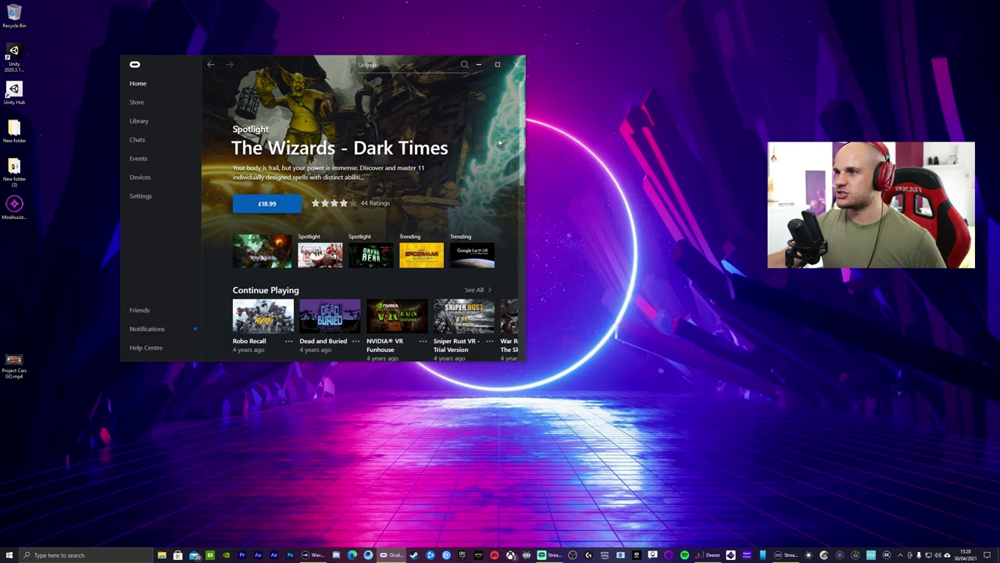
click(498, 65)
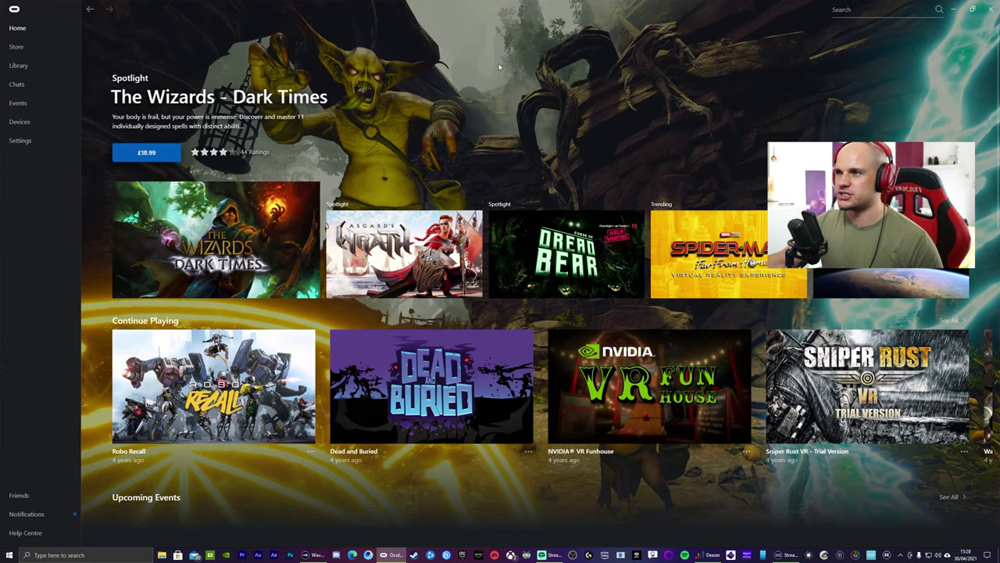
click(21, 67)
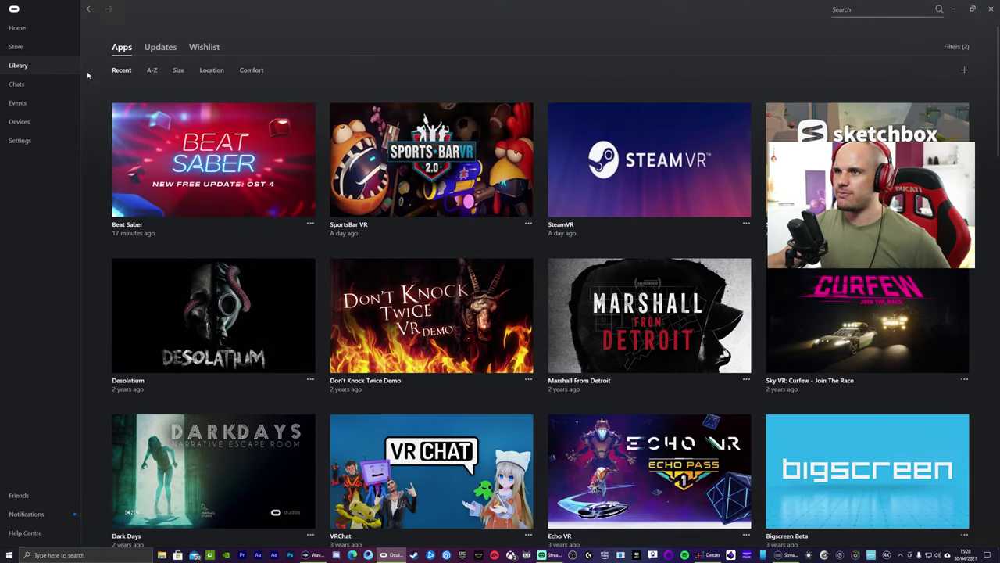
click(310, 226)
click(313, 369)
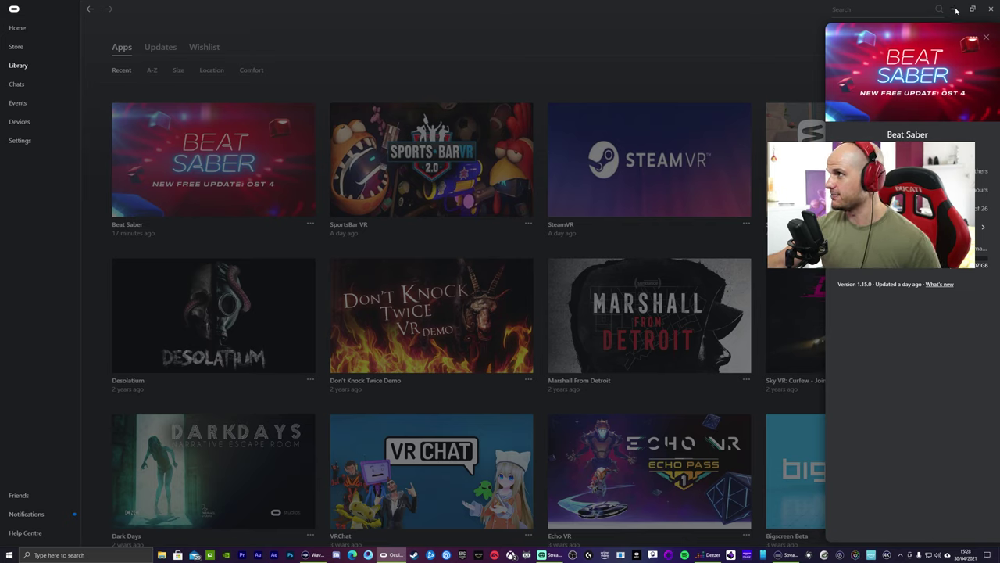
click(954, 9)
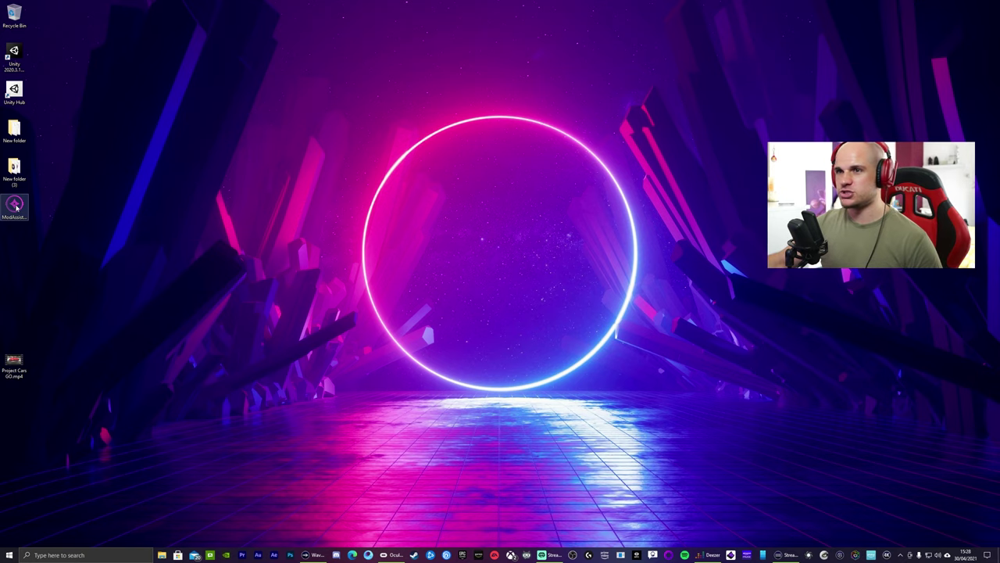
Launch Mod Assistant and look over its list of Beat Saber mods.
double_click(16, 205)
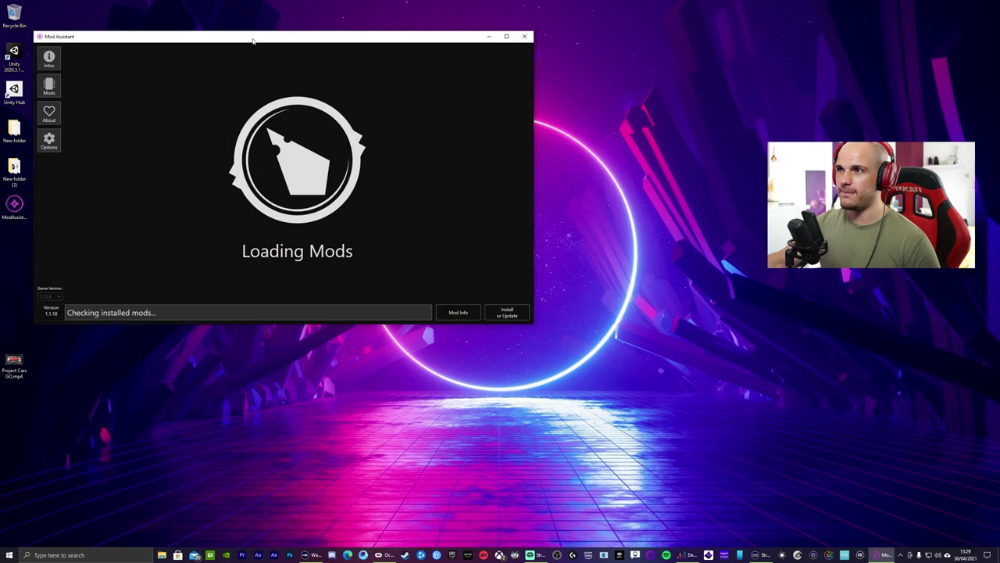
drag(253, 41, 541, 79)
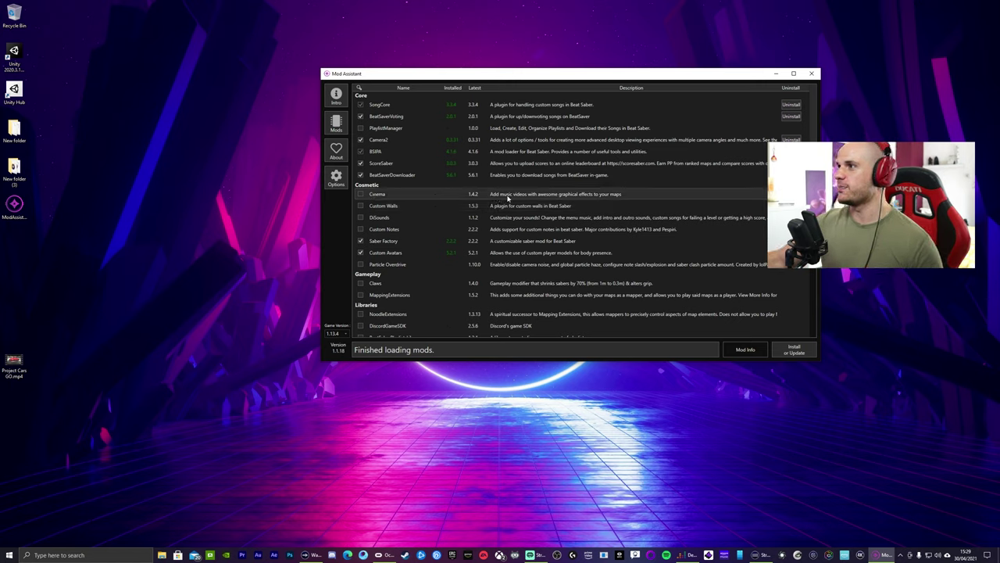
click(775, 74)
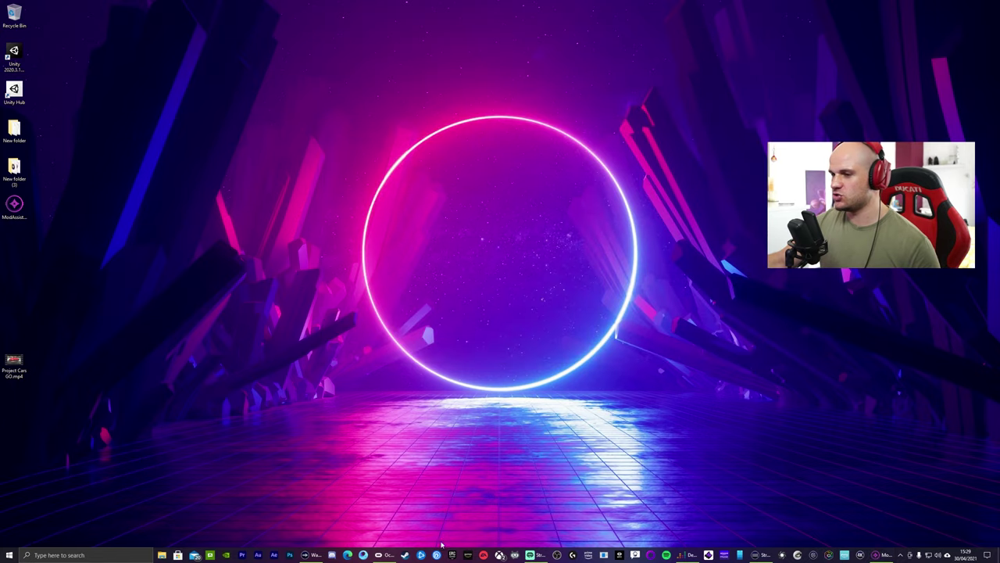
Return to the Oculus app and check Beat Saber's details from the library again.
click(383, 555)
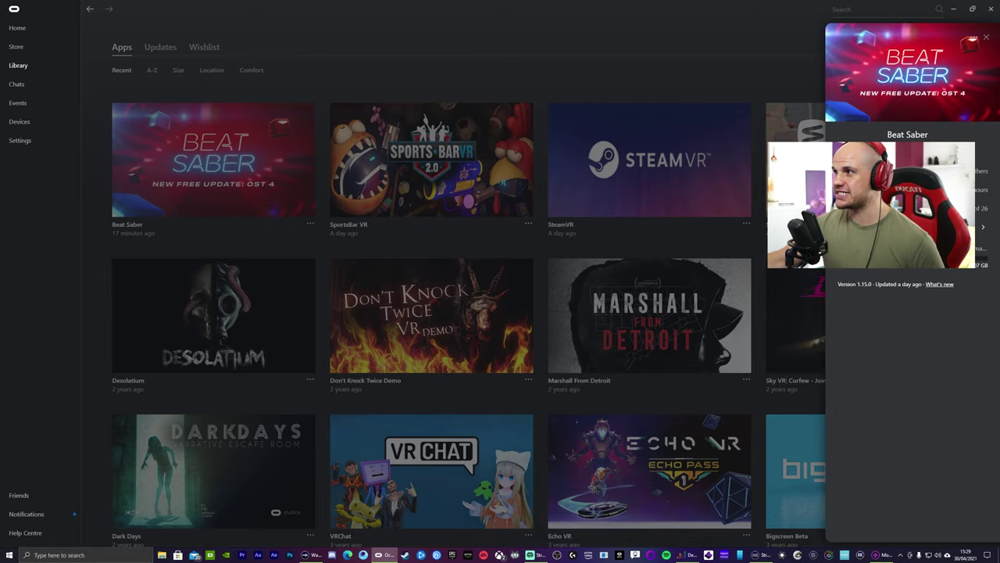
click(533, 72)
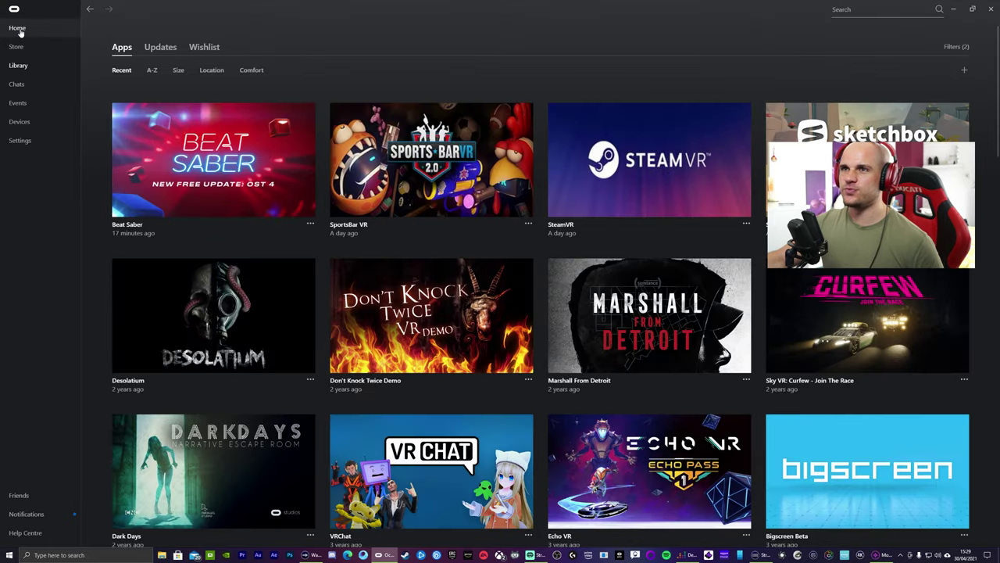
click(17, 28)
click(19, 70)
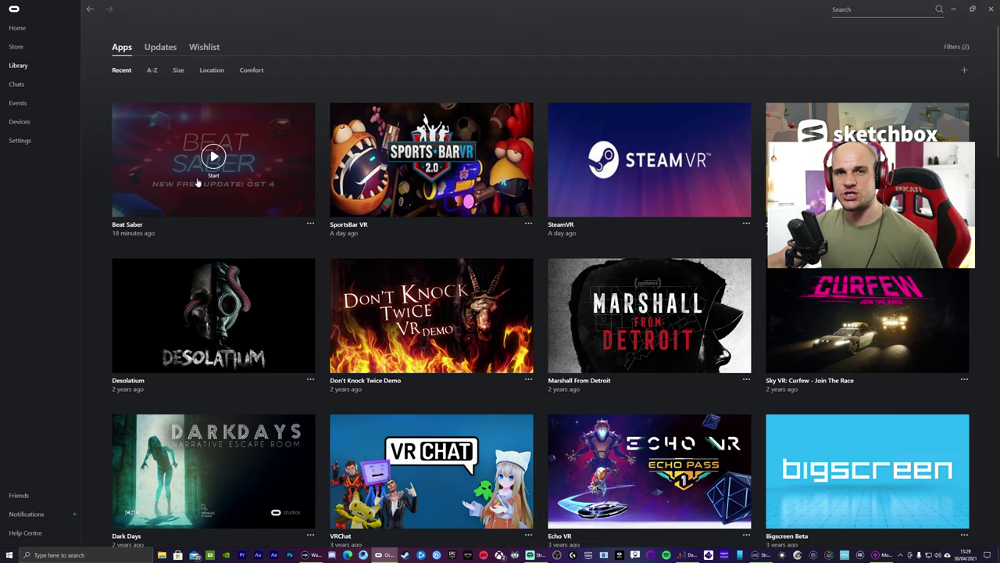
click(310, 224)
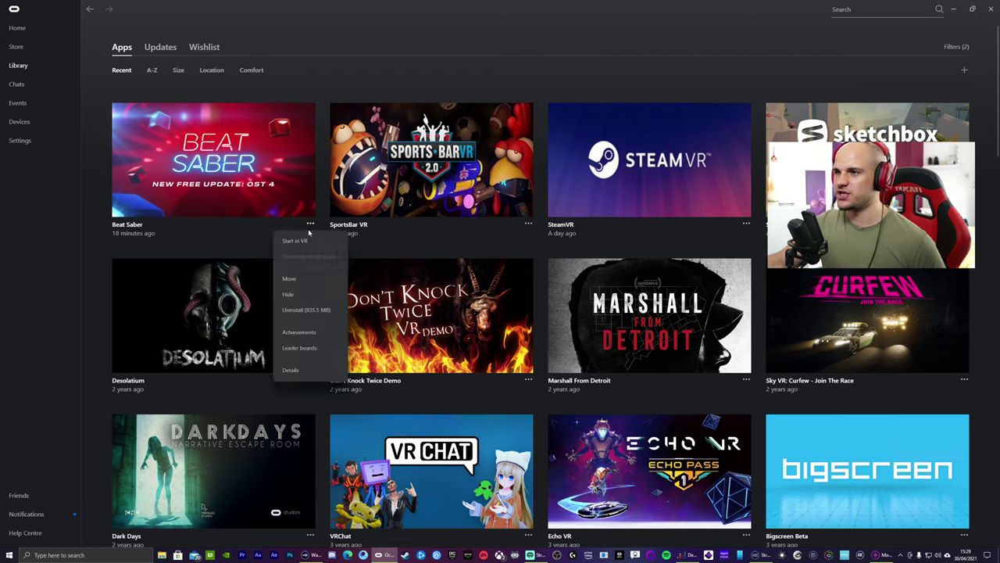
click(290, 371)
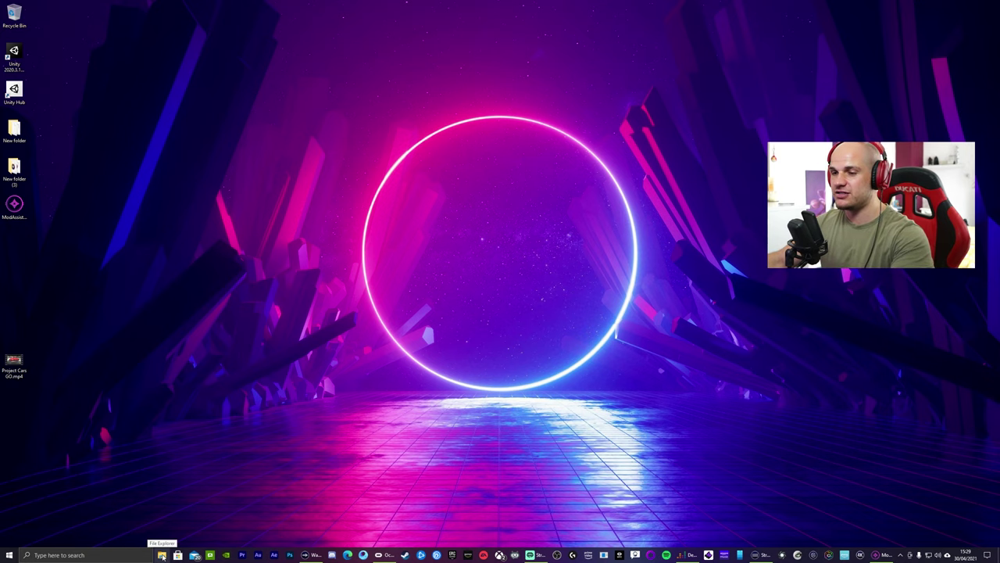
In File Explorer, show the New Volume (D:) drive with enlarged icons and open the OculusGames folder.
click(162, 555)
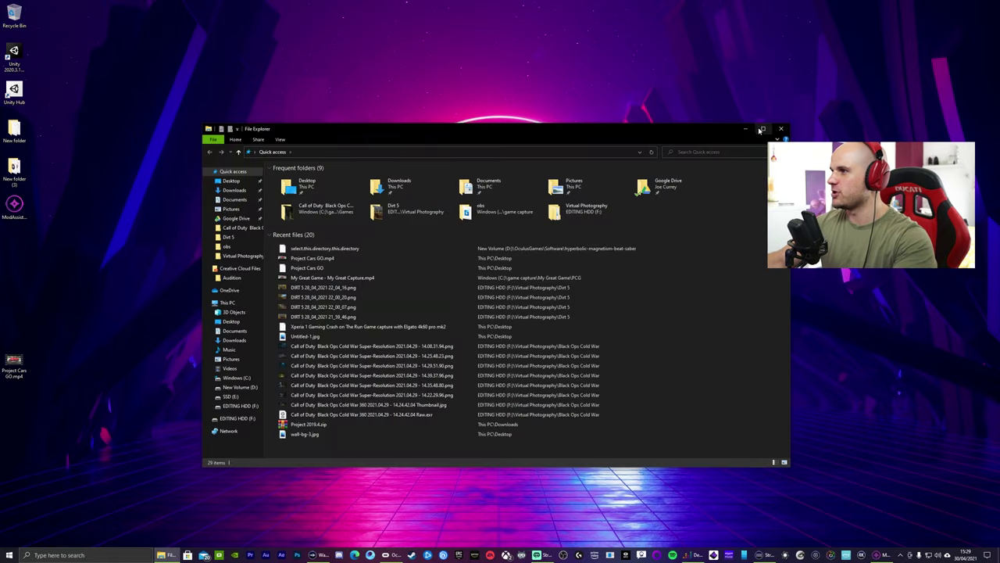
double_click(762, 130)
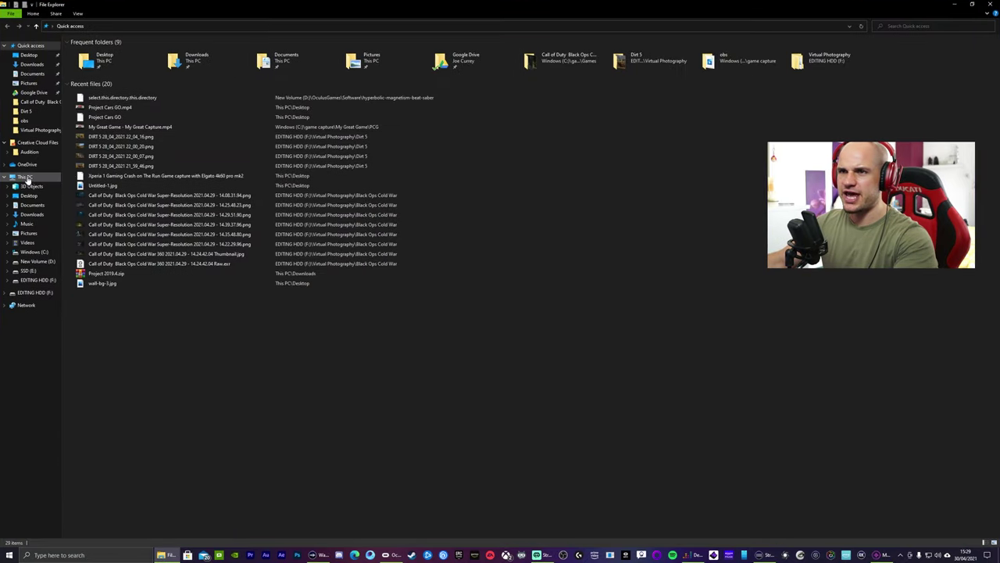
click(27, 178)
double_click(231, 96)
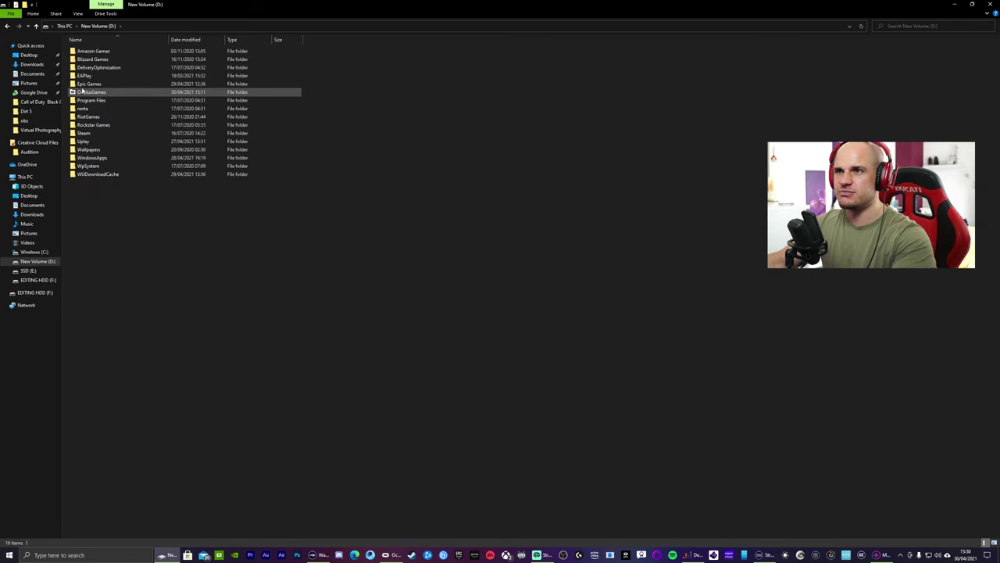
click(77, 13)
click(93, 25)
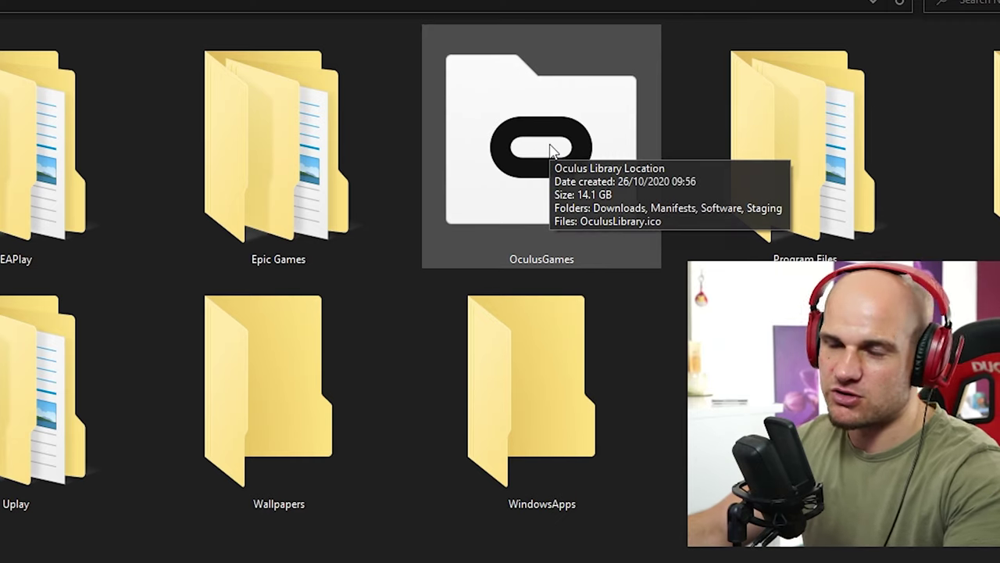
double_click(550, 149)
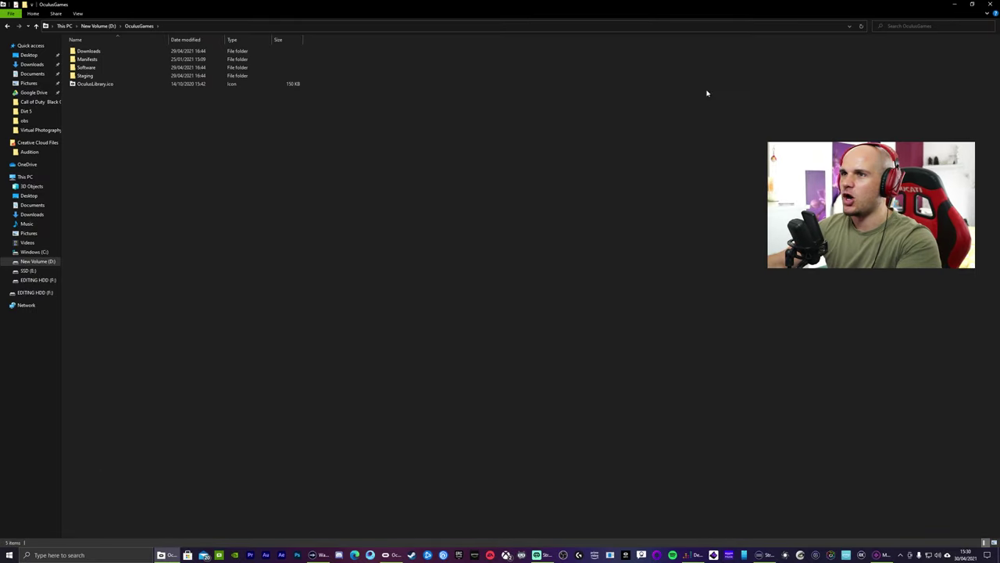
Browse through the Software folder with enlarged icons and open the hyperbolic-magnetism-beat-saber folder.
click(78, 14)
click(94, 25)
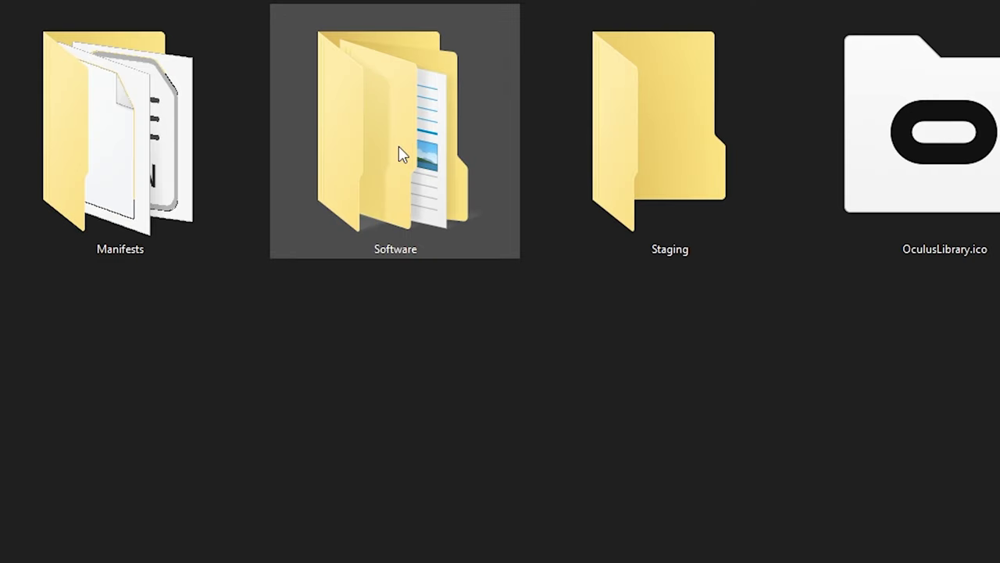
double_click(356, 100)
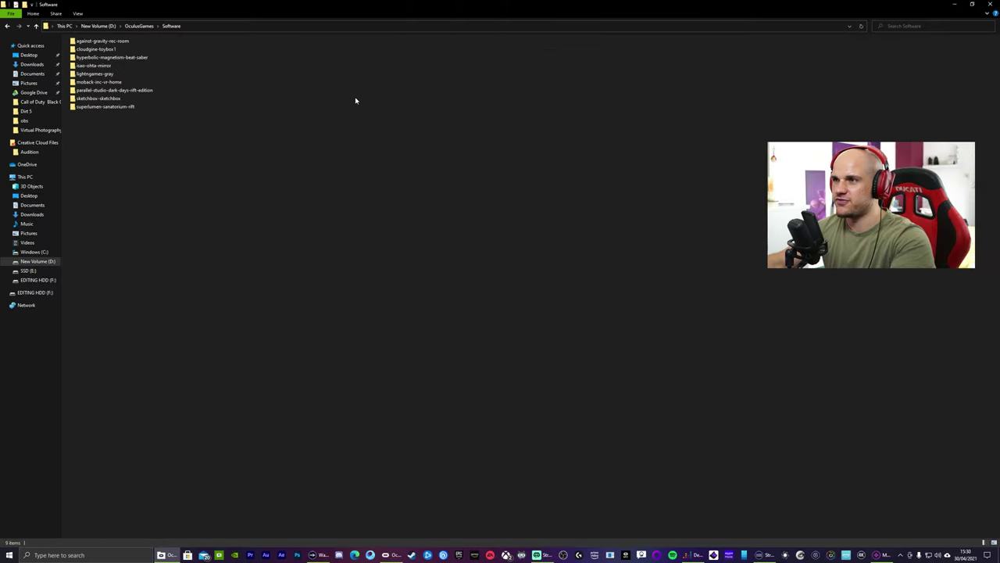
click(78, 14)
click(86, 26)
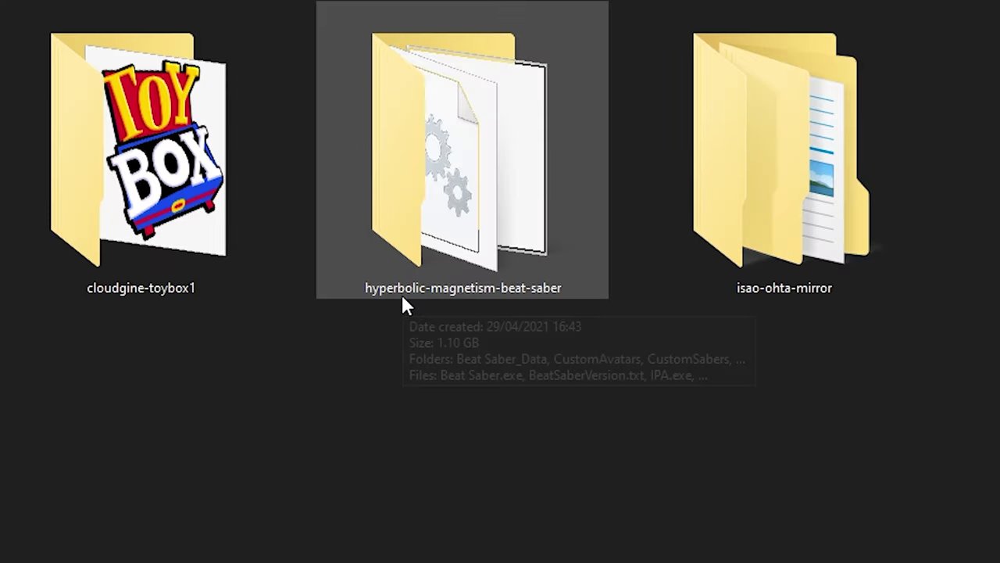
double_click(347, 119)
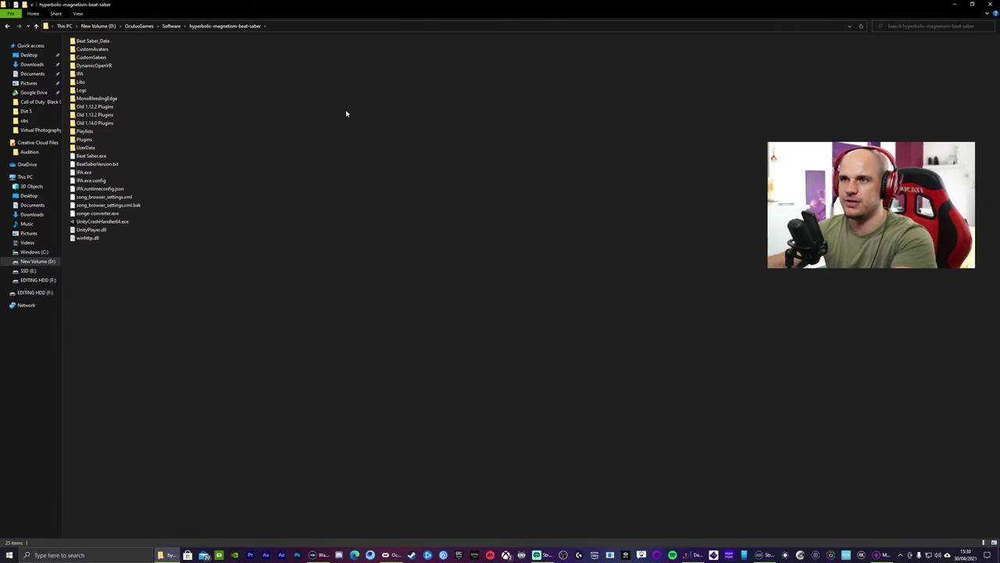
Look inside the old plugin folders, such as Old 1.12.2 Plugins, and return to the Beat Saber folder.
double_click(96, 109)
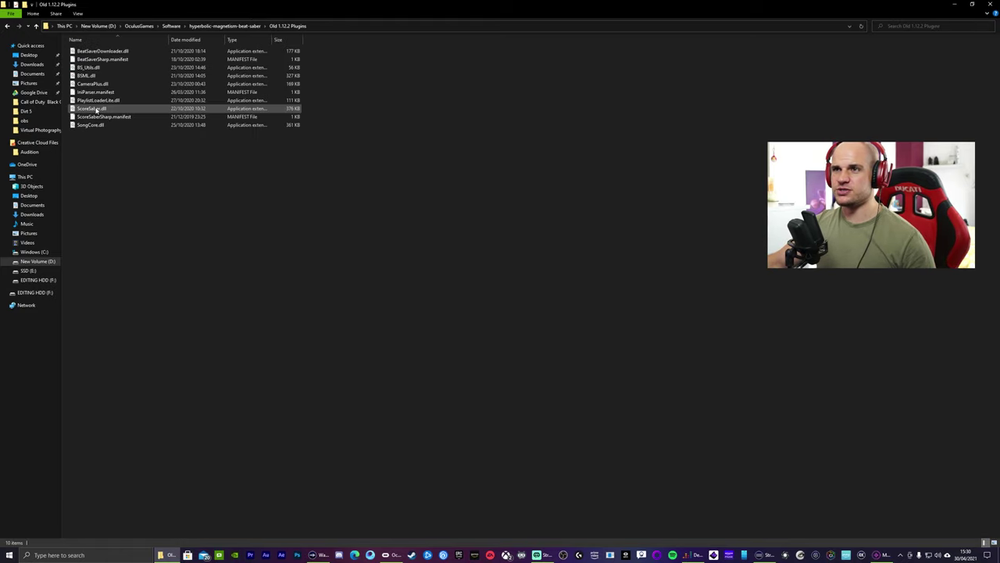
click(7, 26)
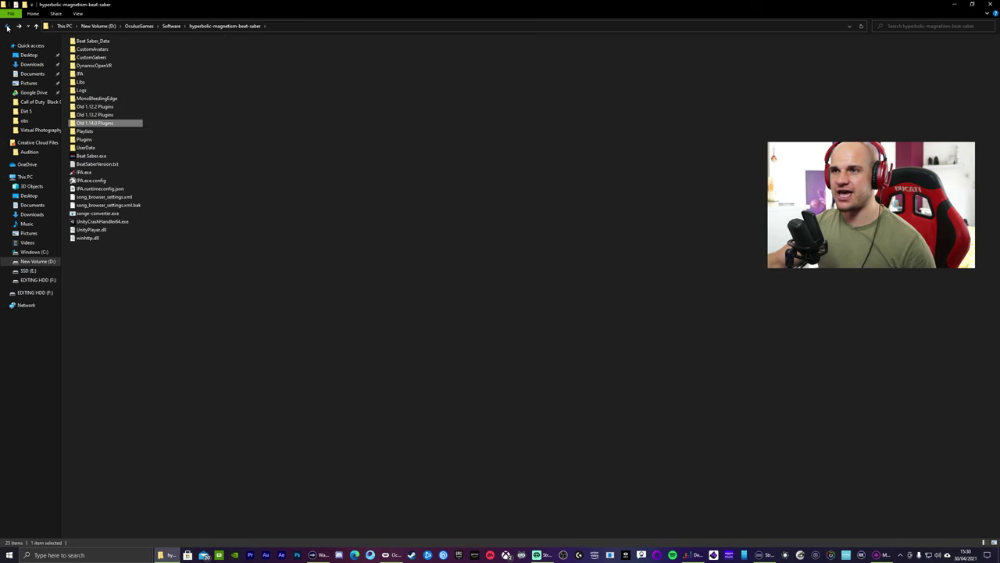
click(7, 27)
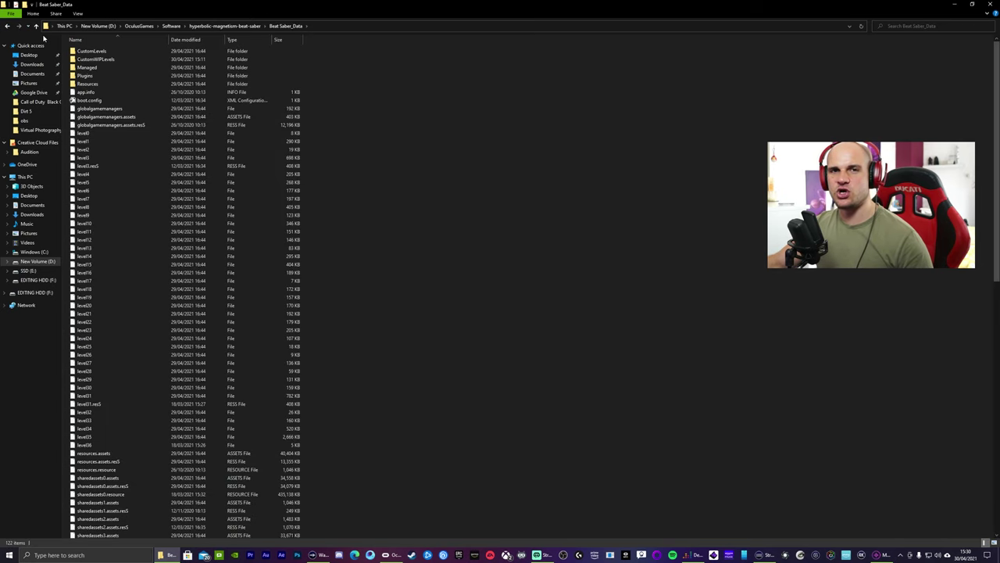
View the song folders in CustomLevels inside Beat Saber_Data and return to the Beat Saber folder.
double_click(90, 52)
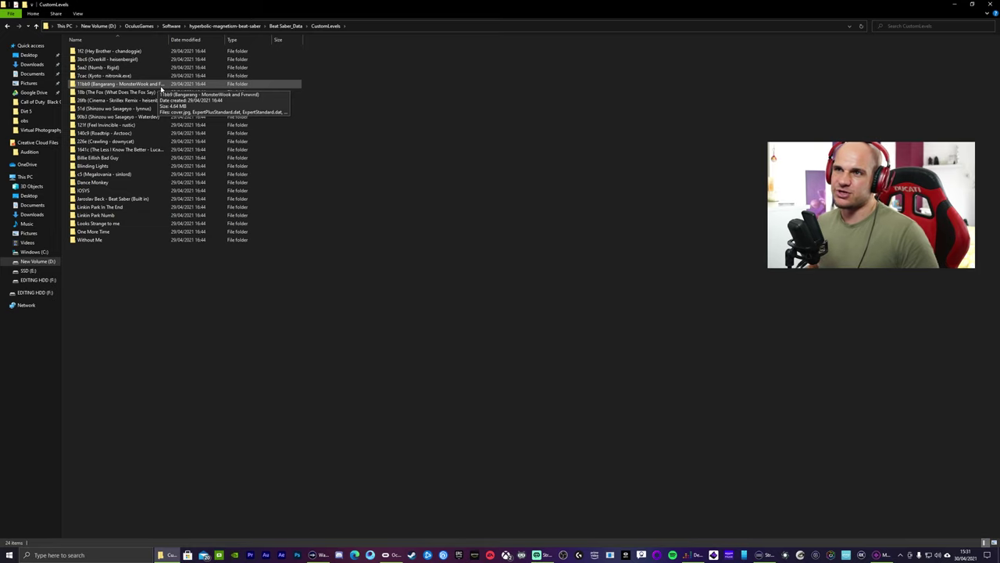
key(BackSpace)
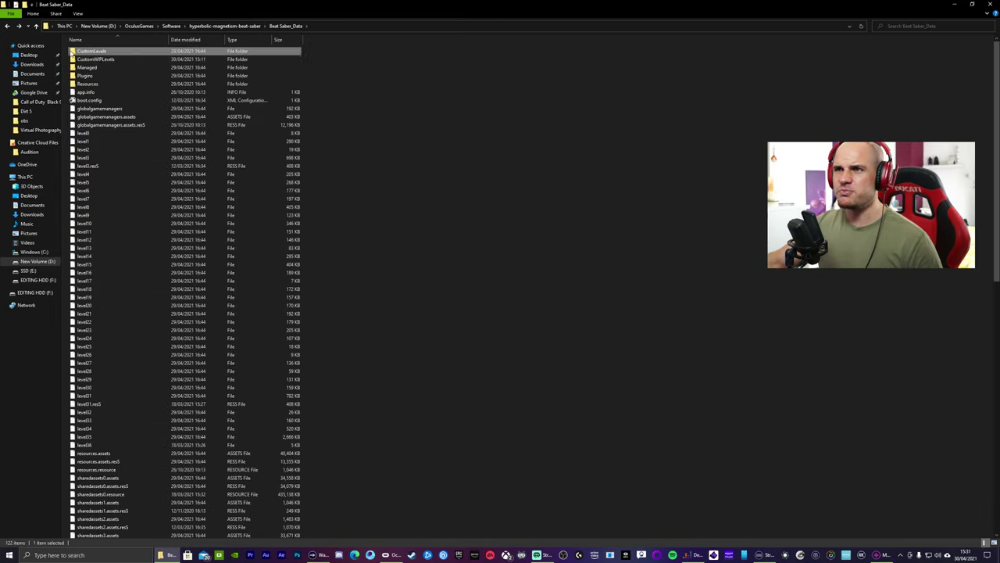
click(9, 27)
Check the contents of the CustomSabers and CustomAvatars folders, and close File Explorer.
double_click(92, 57)
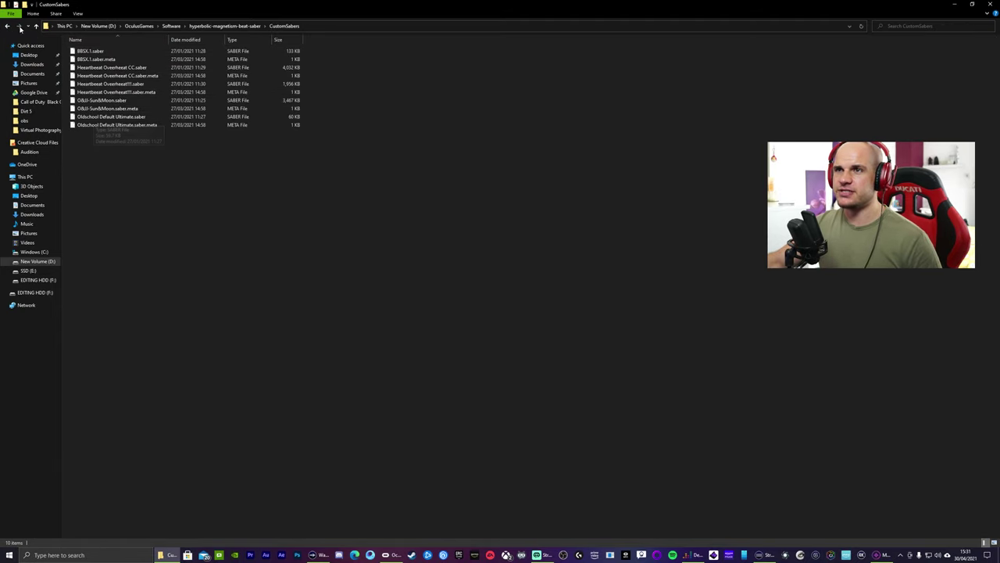
key(BackSpace)
double_click(100, 51)
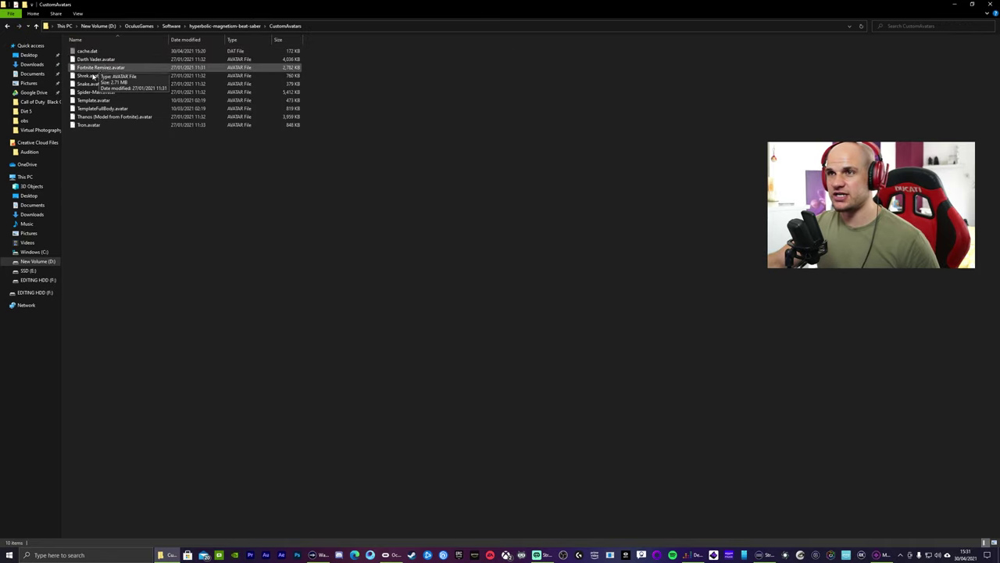
click(172, 26)
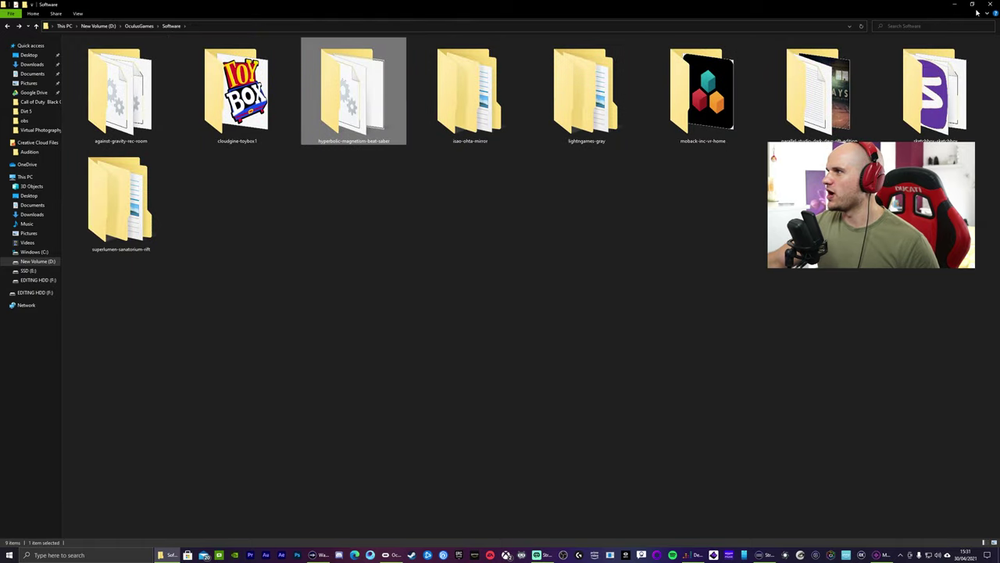
click(990, 4)
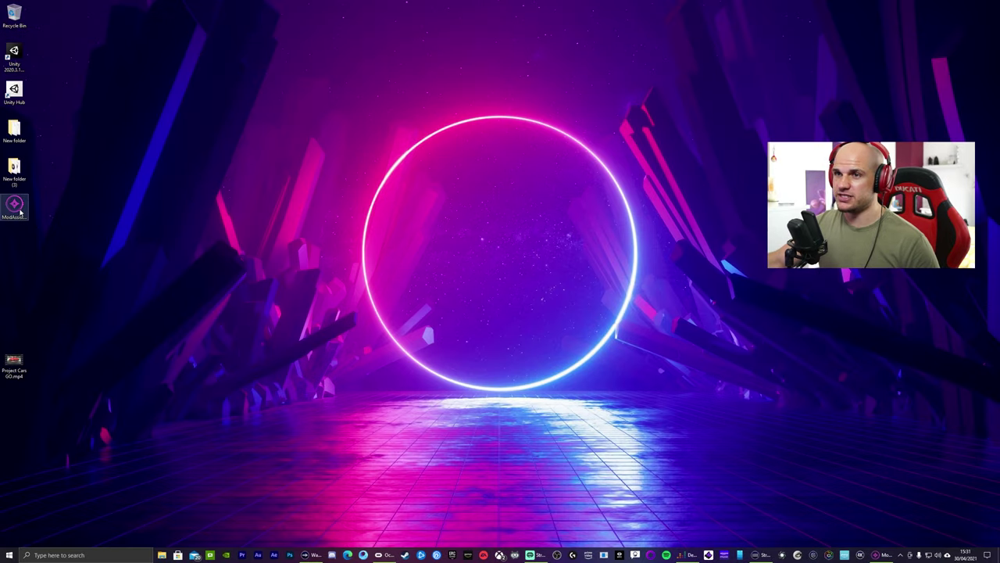
Reopen Mod Assistant from the desktop and display its settings.
double_click(16, 206)
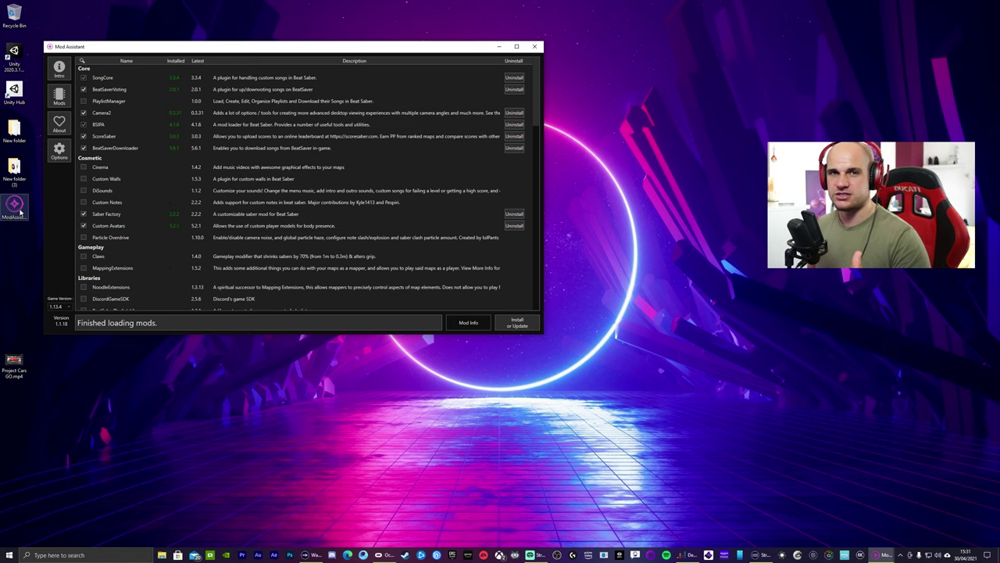
drag(226, 47, 395, 57)
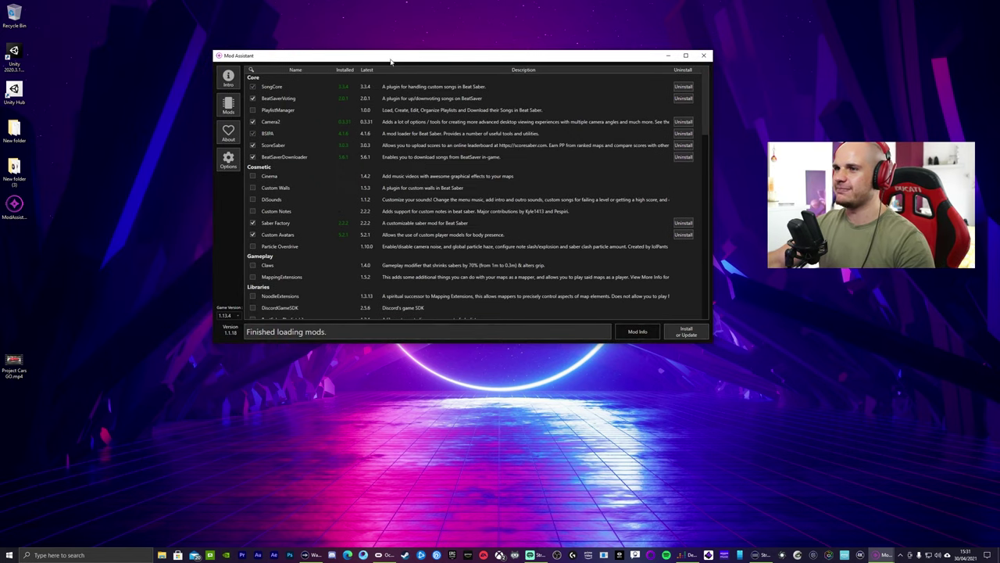
click(228, 160)
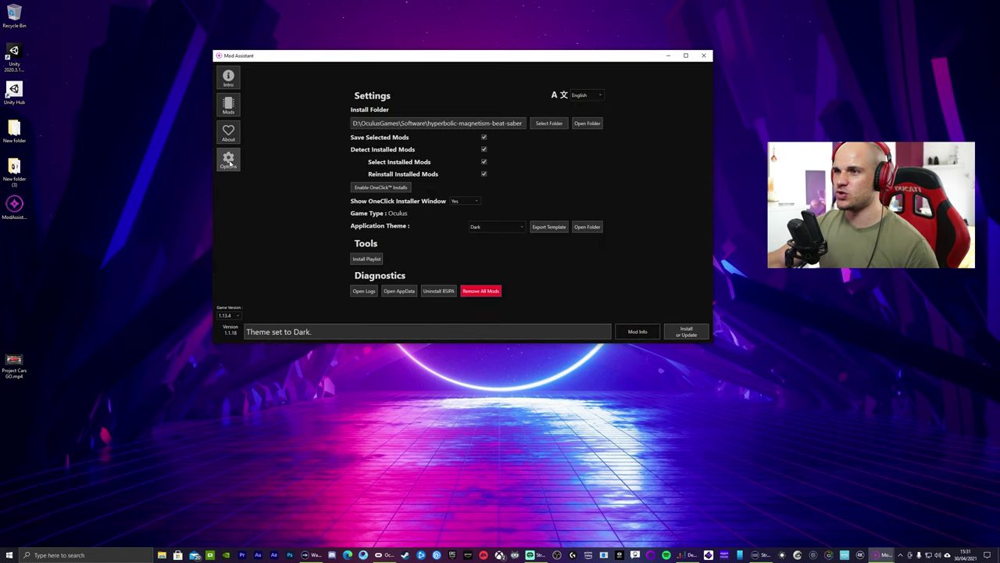
Bring up the chooser for the Beat Saber install folder and go up to This PC.
click(542, 125)
click(254, 82)
click(254, 82)
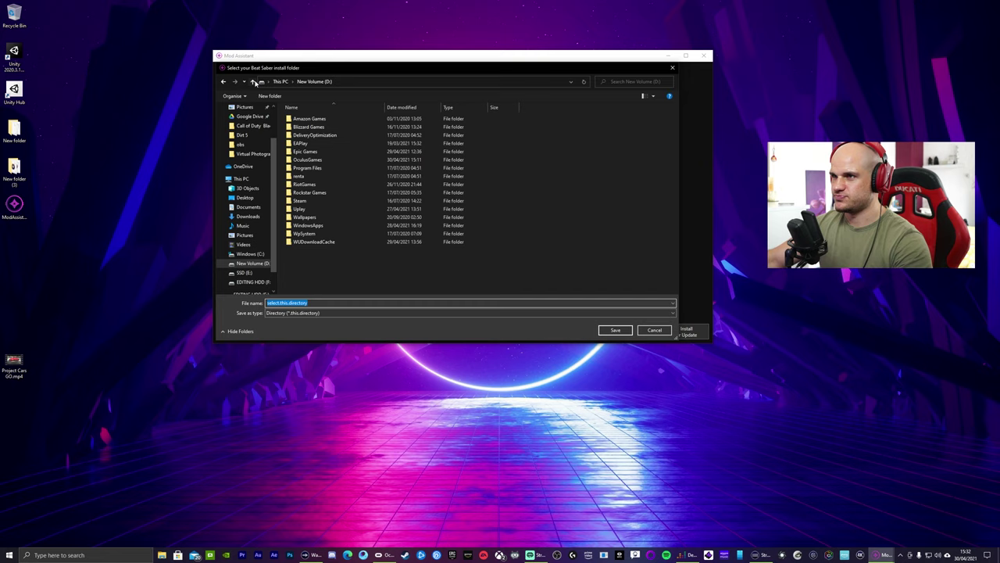
click(254, 82)
click(254, 82)
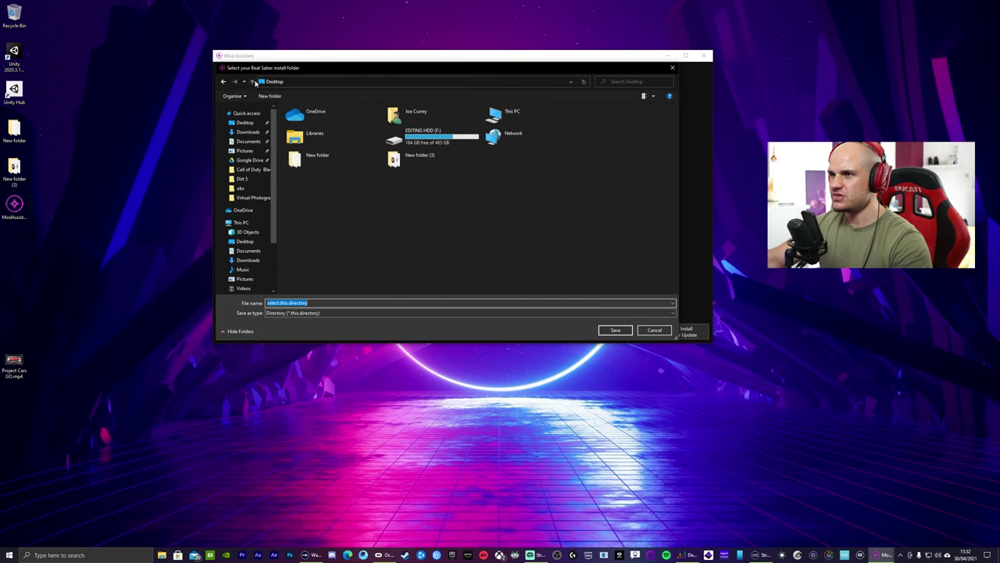
click(241, 223)
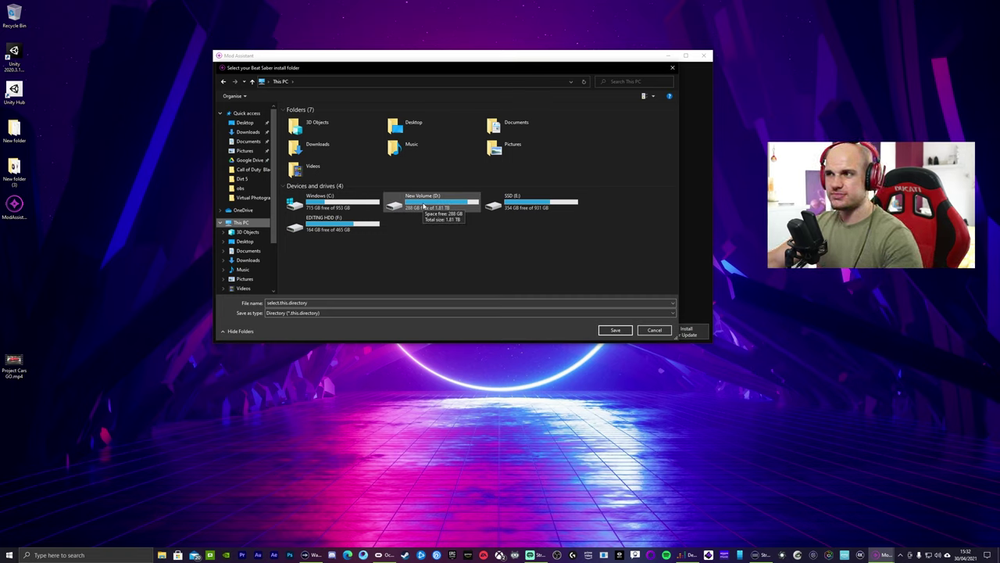
Browse to D:\OculusGames\Software\hyperbolic-magnetism-beat-saber in the folder chooser and close it without selecting a new folder.
double_click(423, 206)
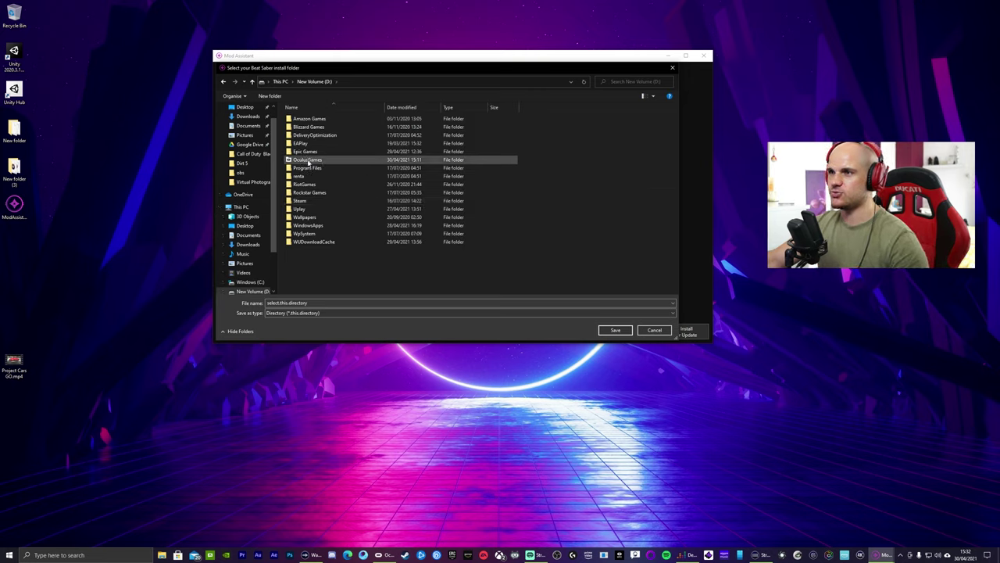
double_click(307, 159)
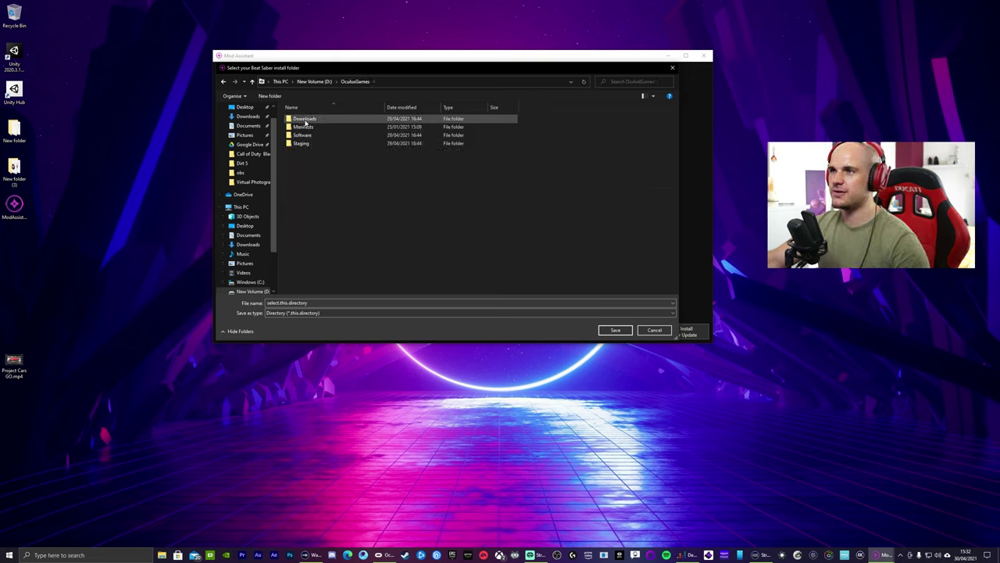
double_click(307, 135)
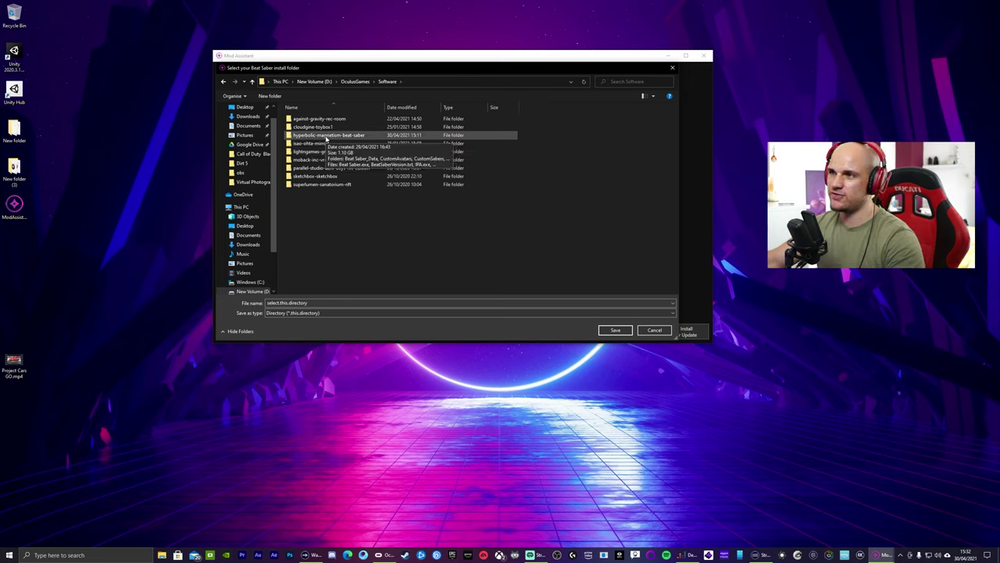
double_click(326, 136)
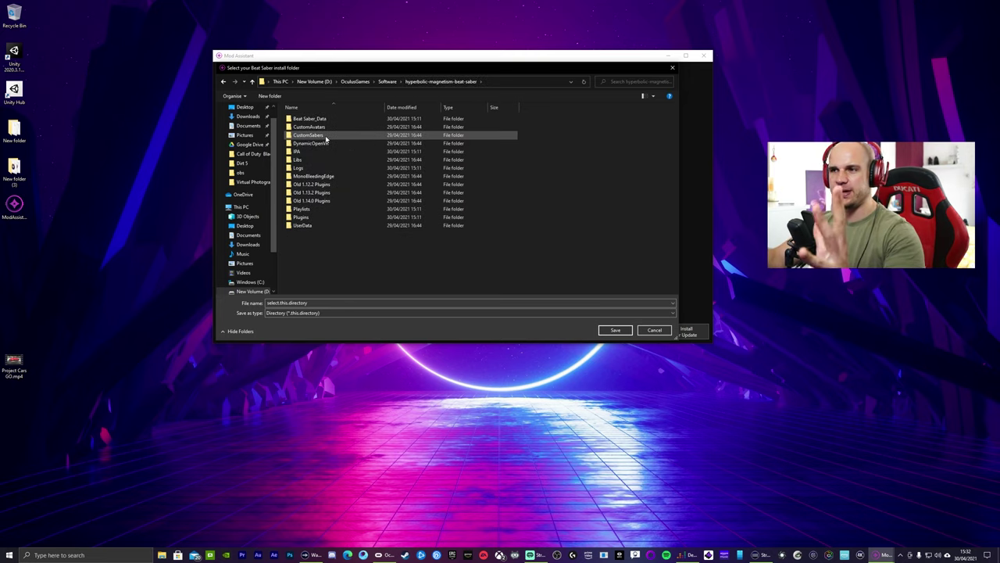
click(672, 68)
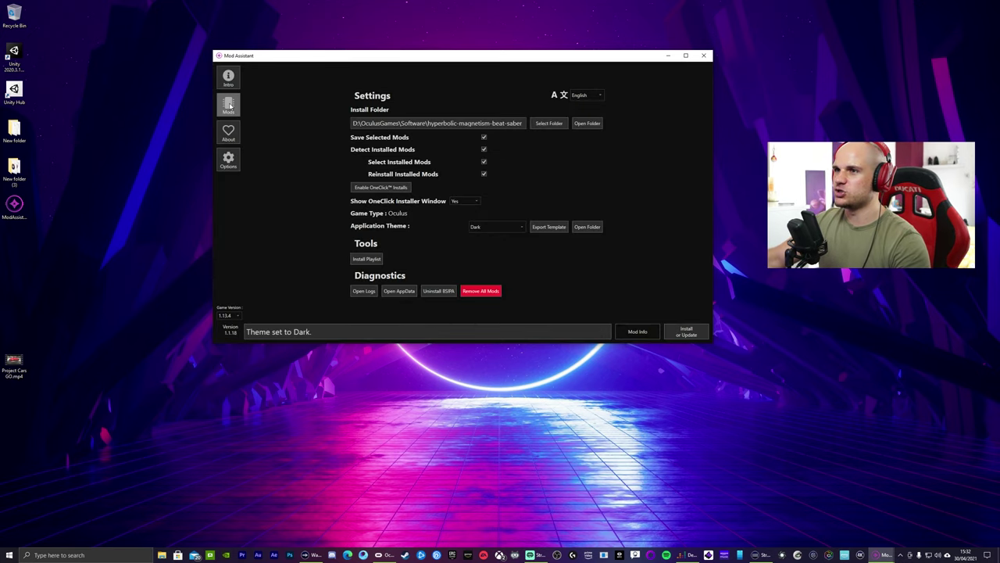
Examine the mods list, including the core, cosmetic and library mods, and check the selectable game versions.
click(228, 105)
scroll(414, 161, down, 10)
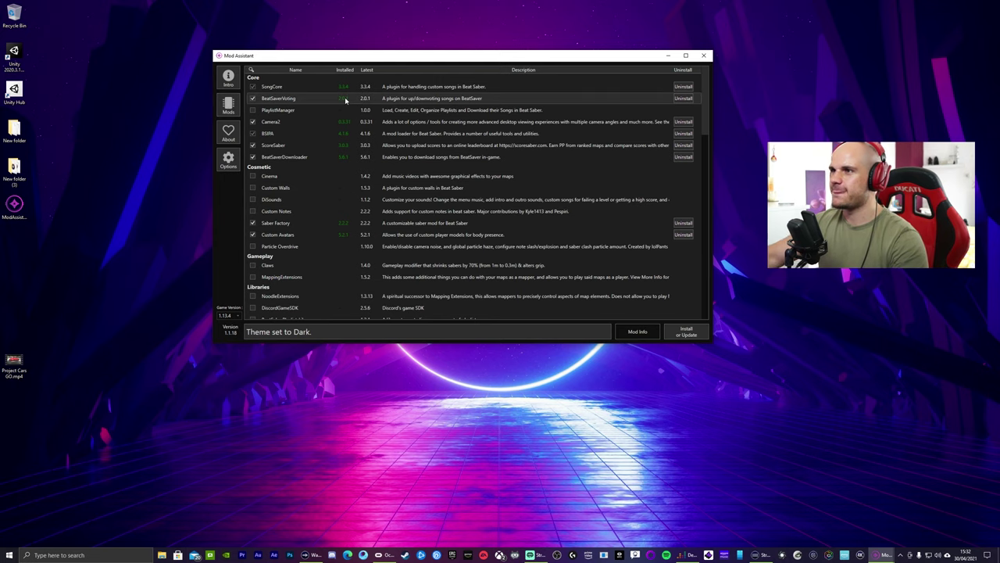
scroll(412, 172, down, 5)
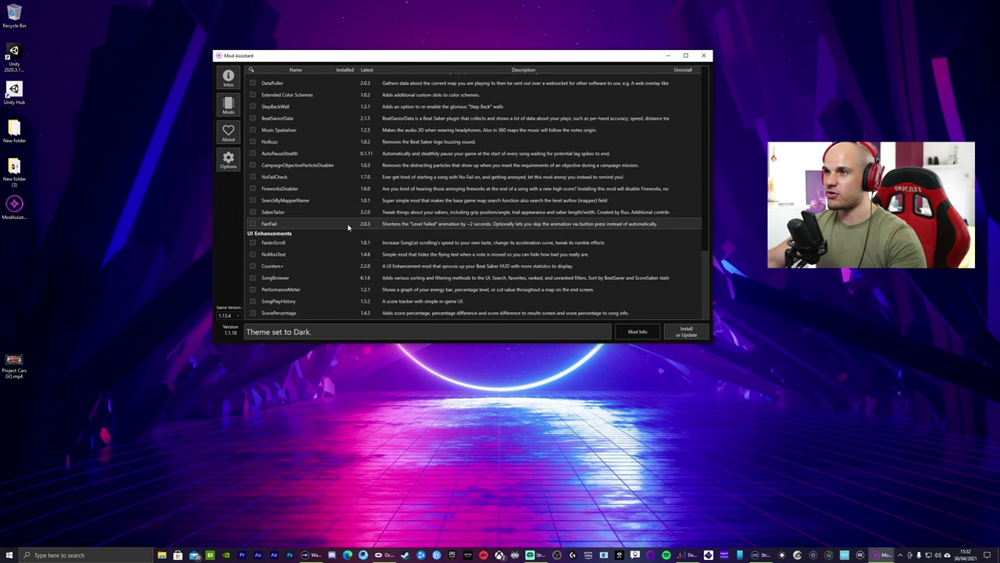
scroll(323, 190, up, 12)
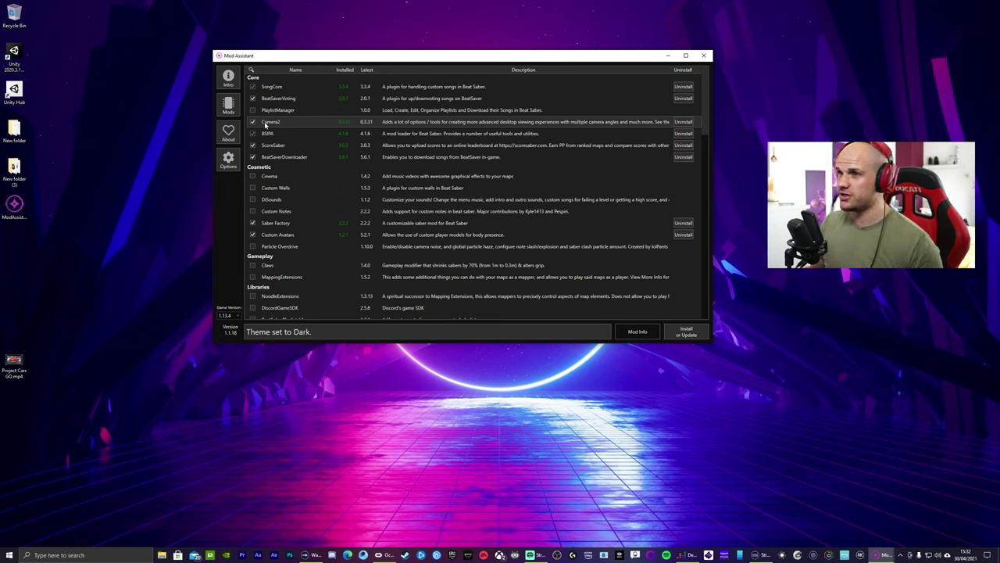
scroll(266, 124, down, 1)
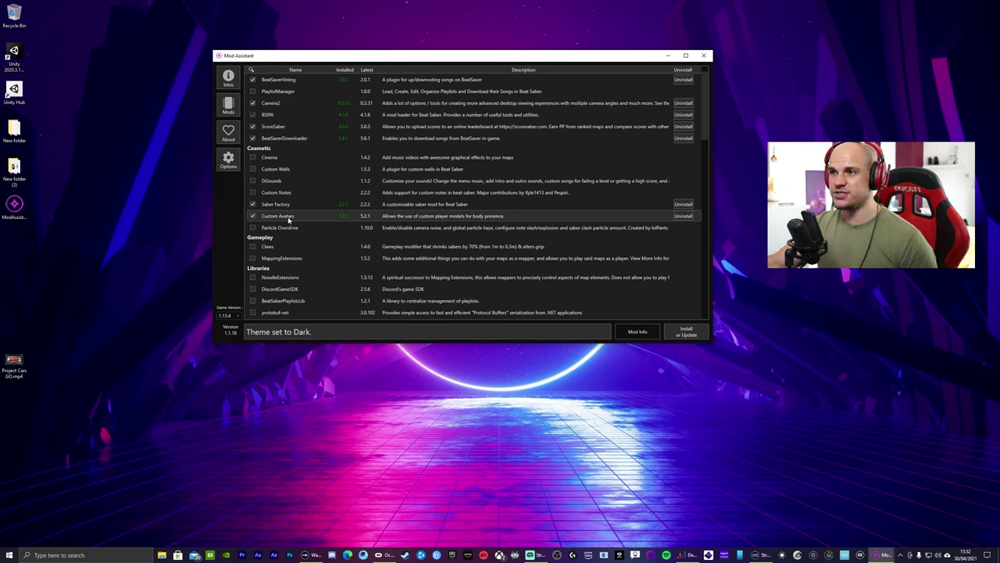
scroll(292, 223, down, 5)
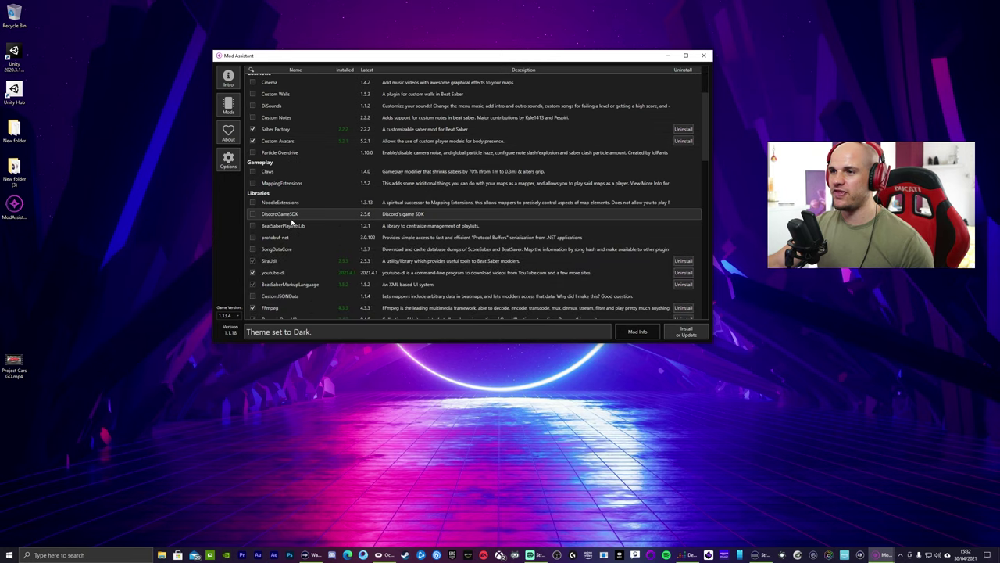
scroll(292, 223, up, 5)
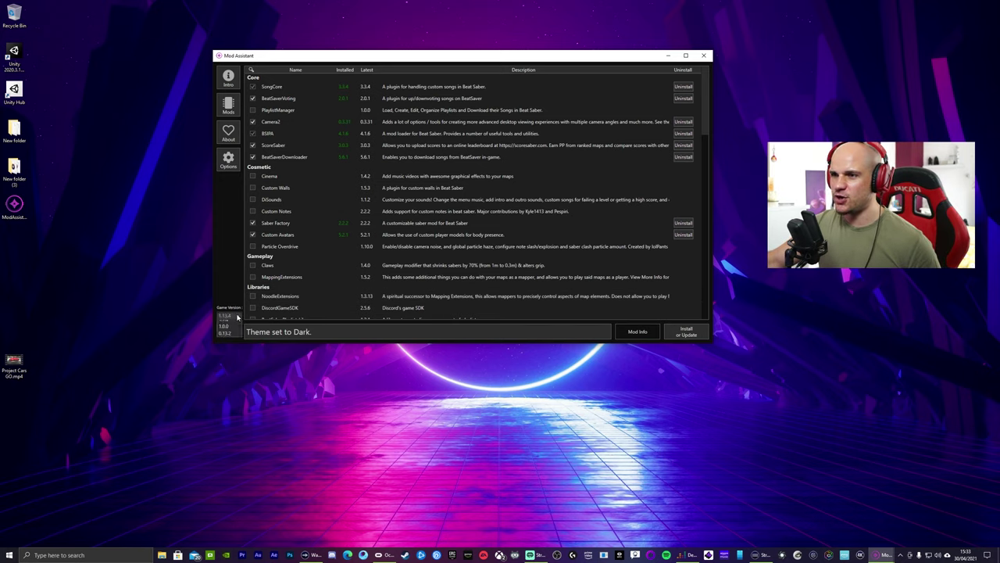
click(225, 315)
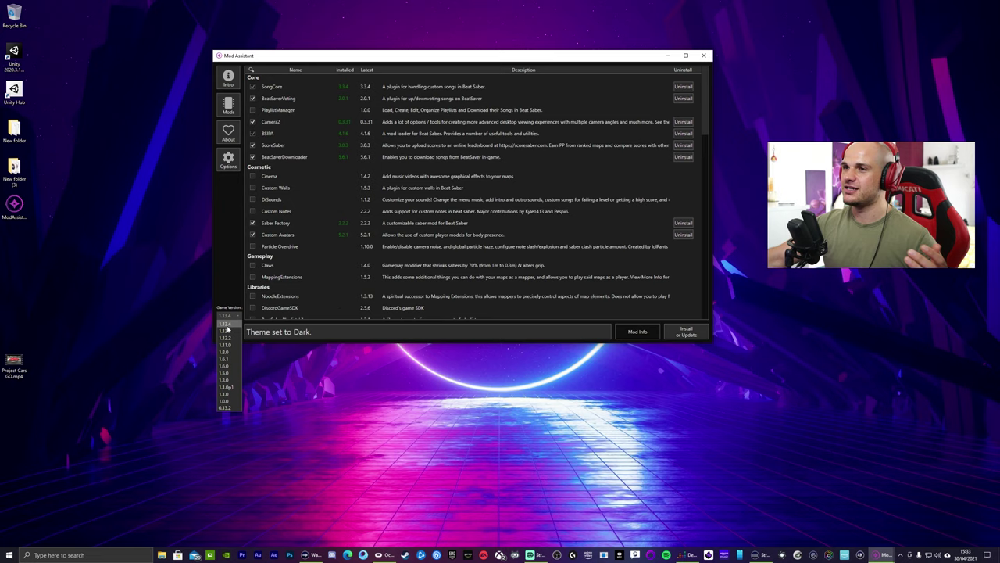
click(226, 243)
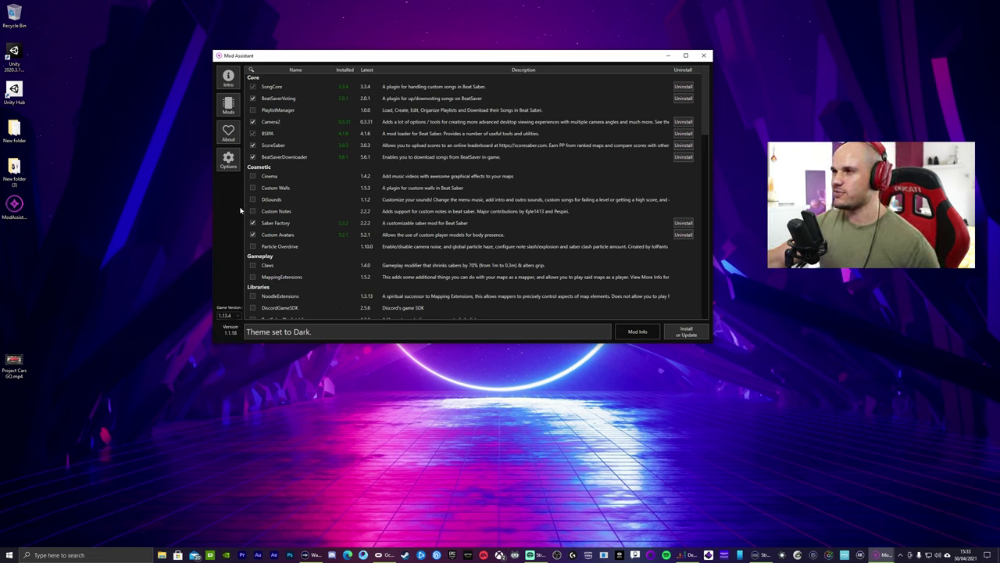
Close Mod Assistant, switch to the Oculus app and show its settings.
click(704, 56)
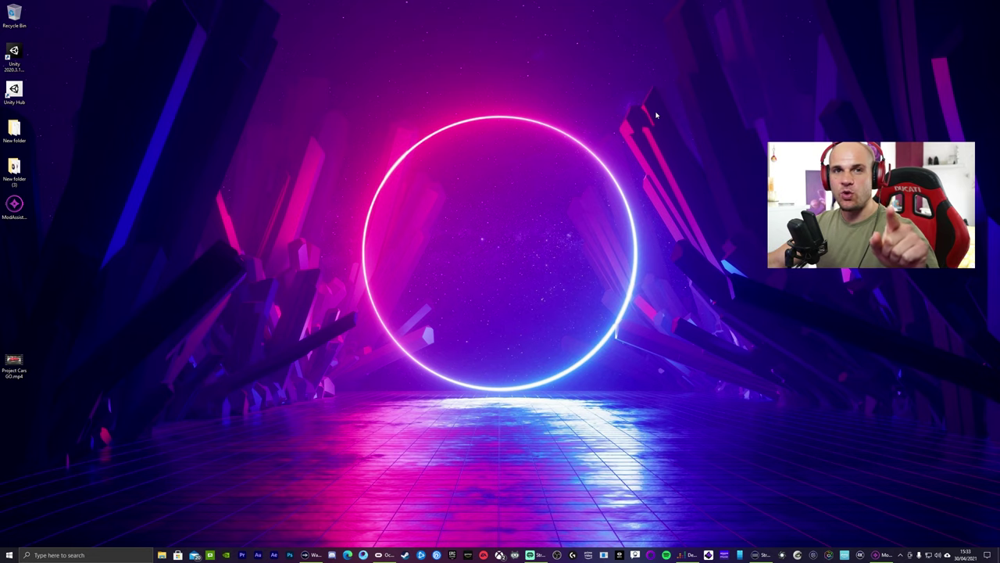
click(385, 554)
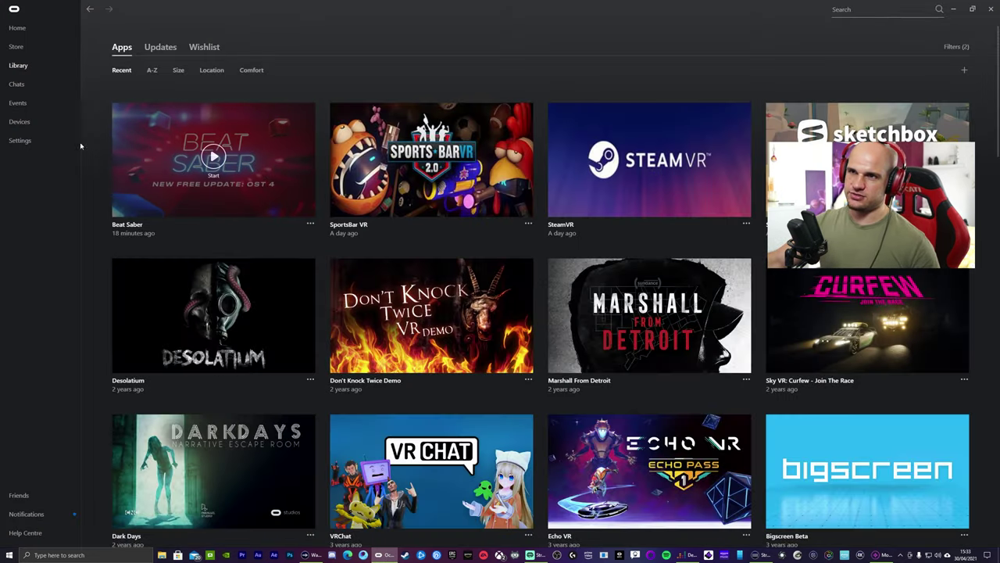
click(20, 141)
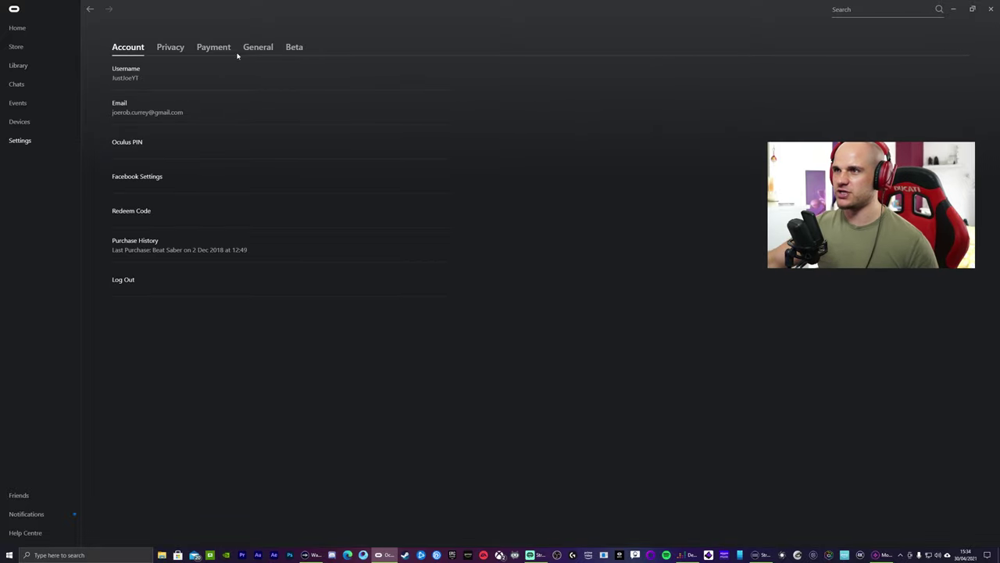
In File Explorer, look inside C:\Program Files\Oculus\Software\Software and return to Program Files.
key(super+e)
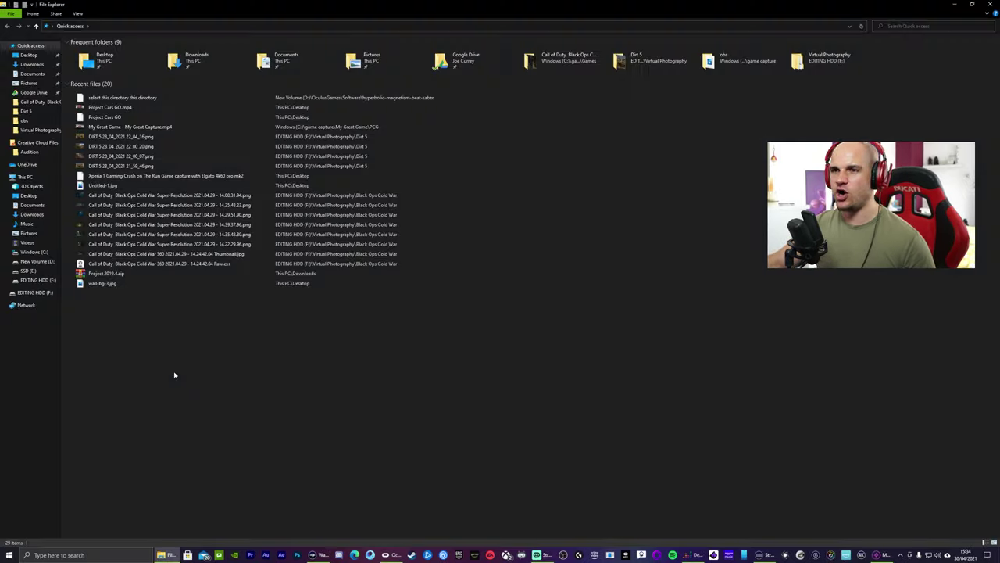
click(34, 252)
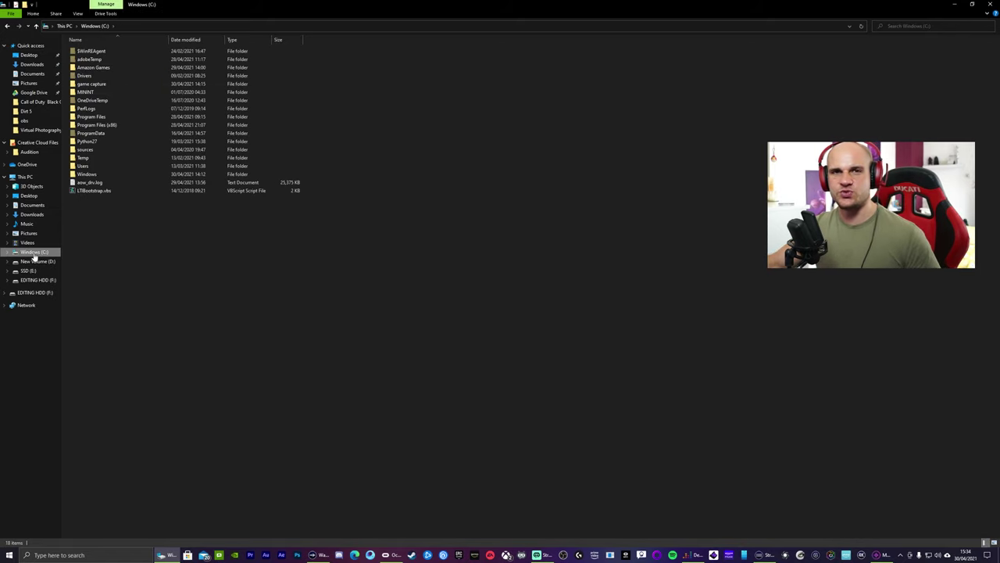
double_click(92, 117)
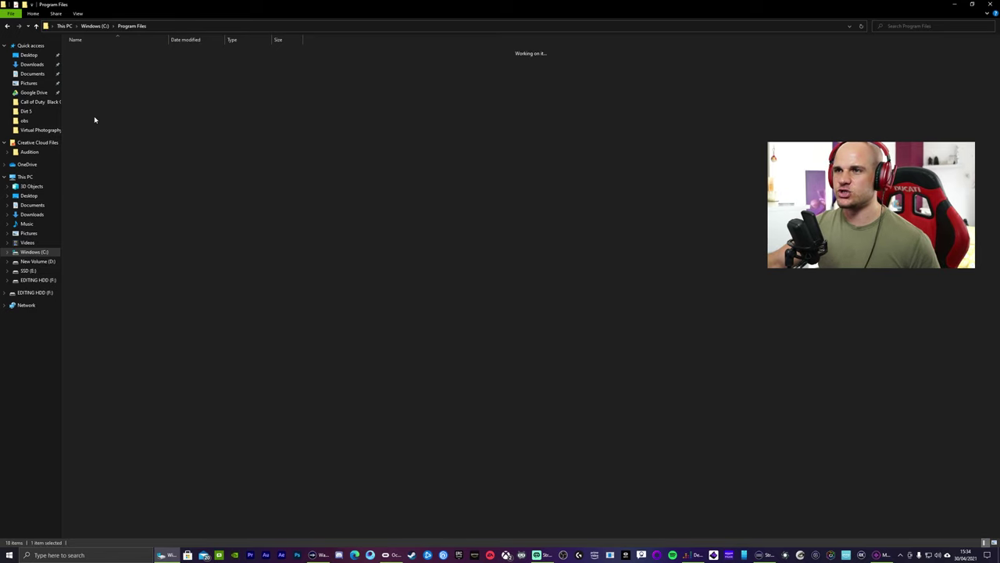
double_click(85, 223)
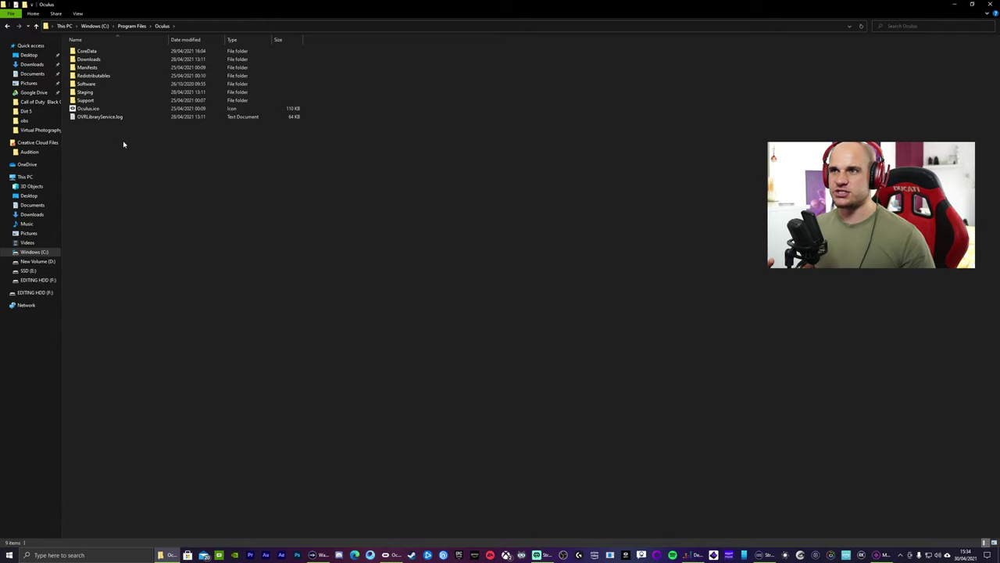
double_click(92, 83)
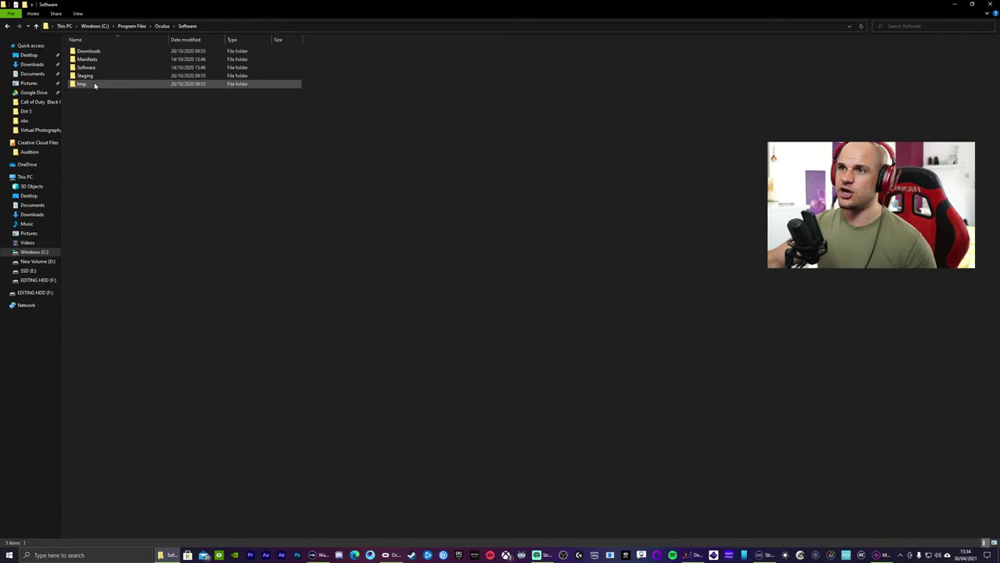
double_click(88, 68)
click(7, 26)
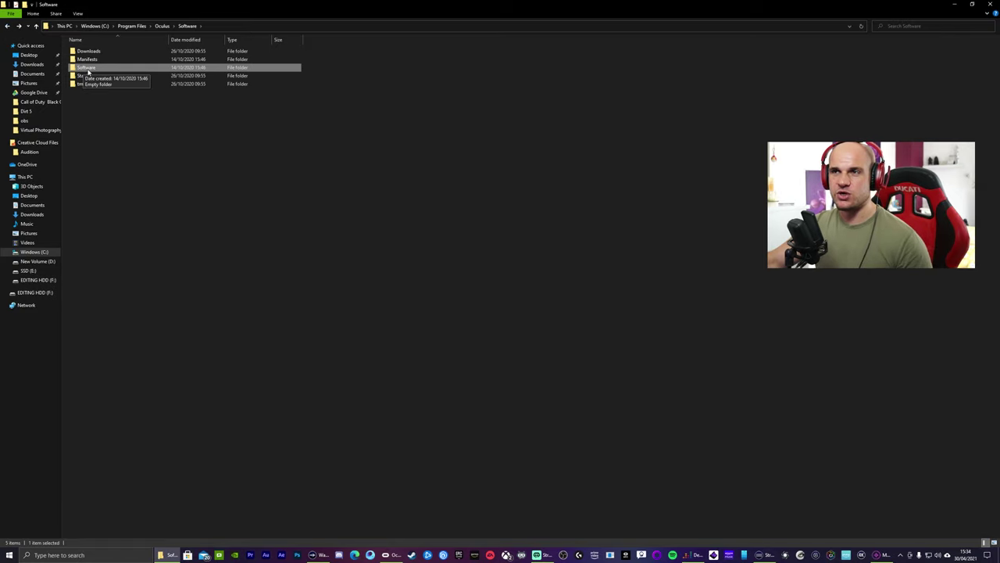
click(7, 26)
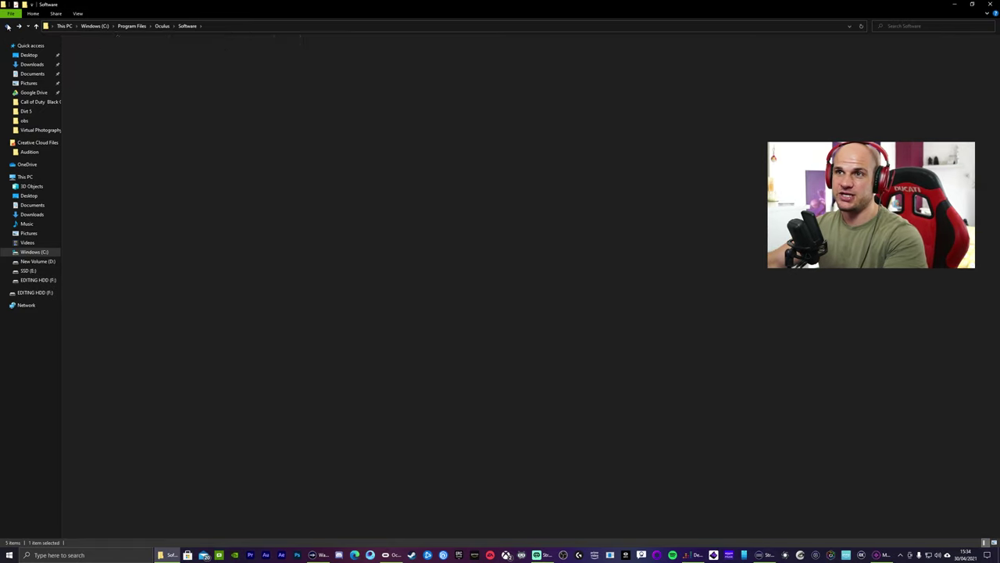
click(7, 26)
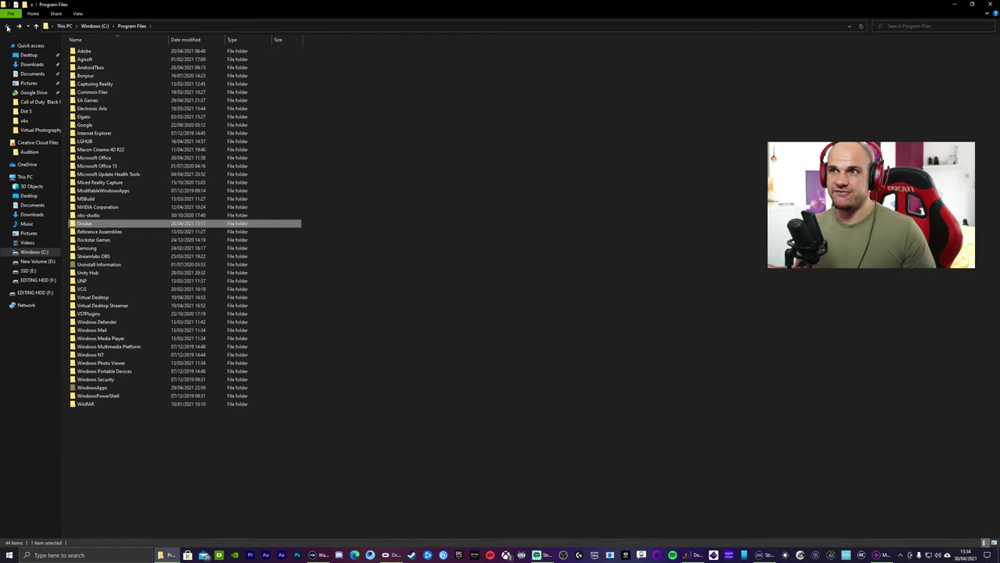
Check the nested Software folder under the Oculus program folder once more and go back.
double_click(87, 225)
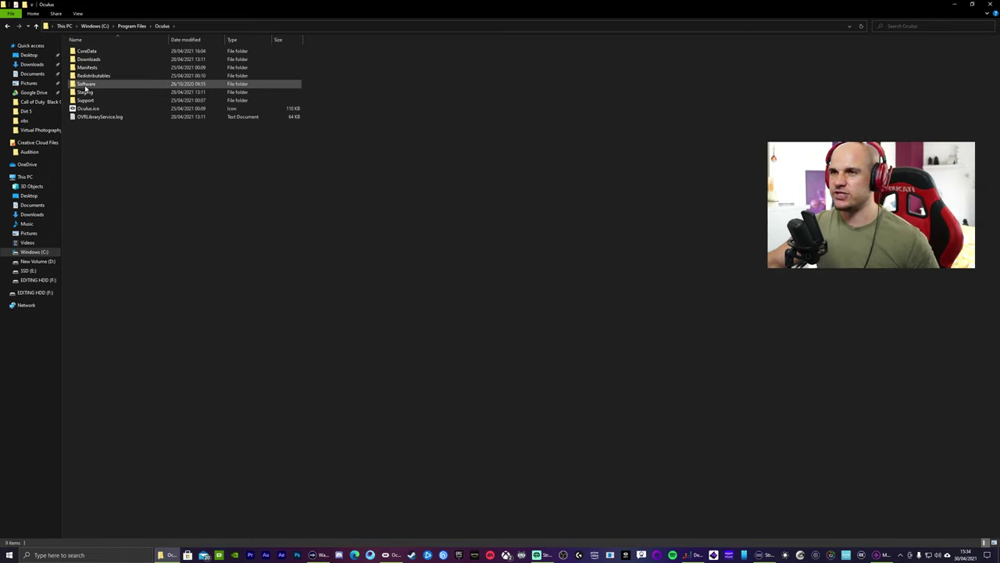
double_click(85, 85)
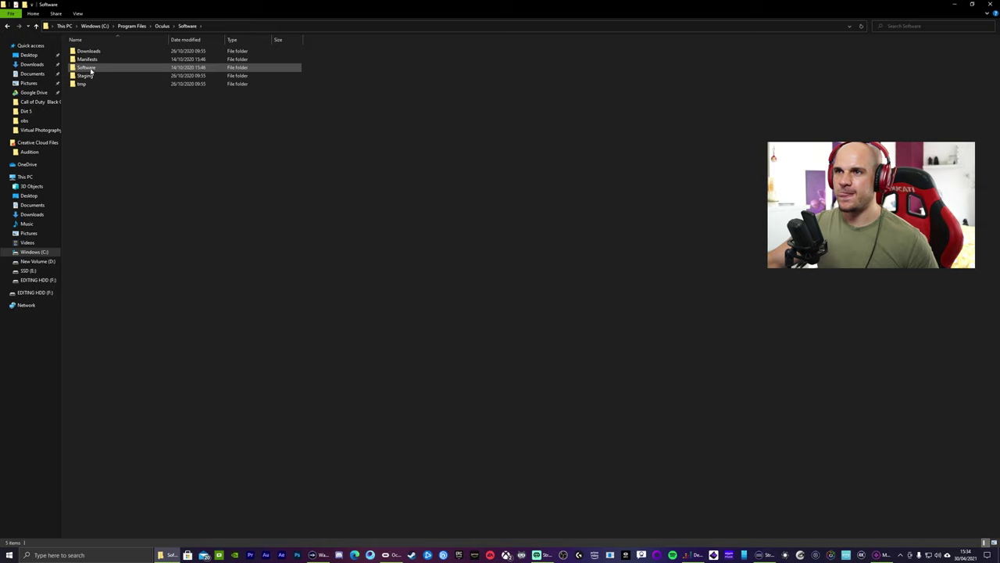
double_click(87, 68)
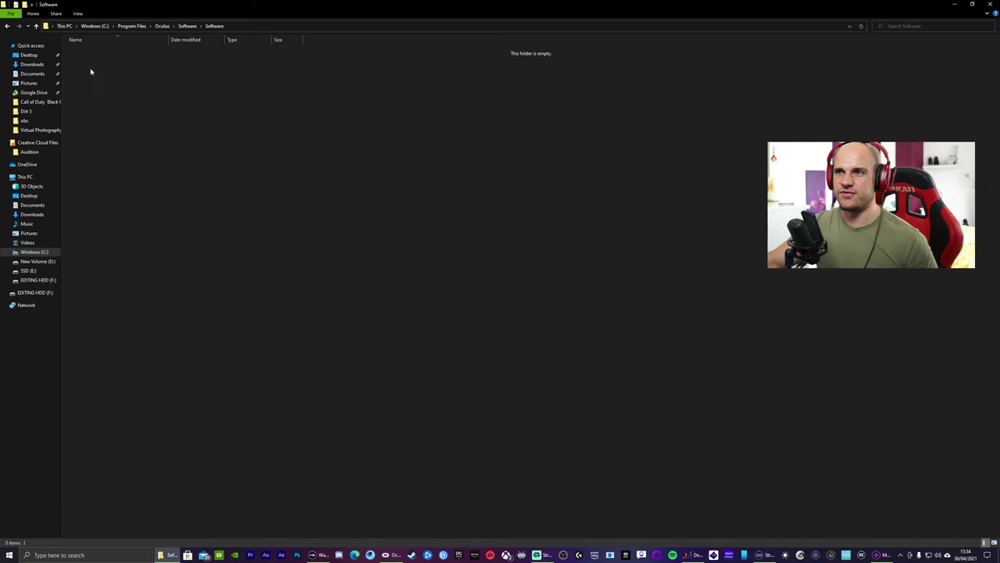
click(7, 28)
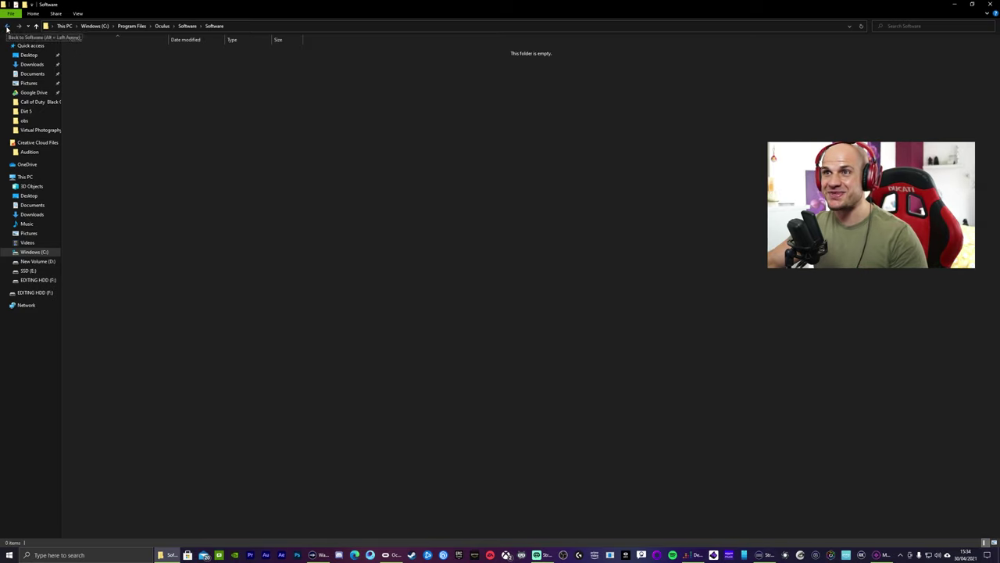
click(6, 27)
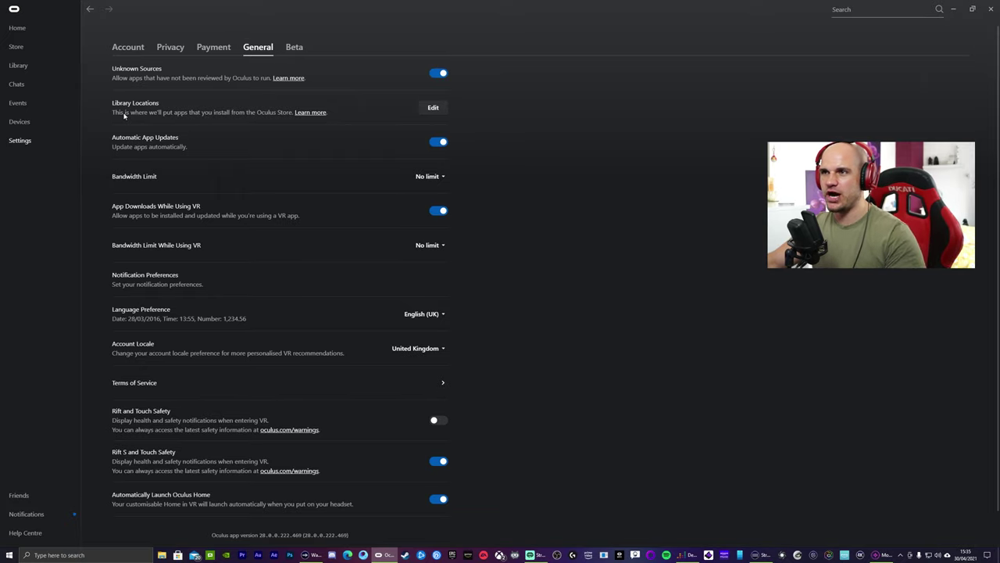
Show the Oculus library locations, browse New Volume (D:) as a possible new location, and close the folder chooser without adding one.
click(427, 107)
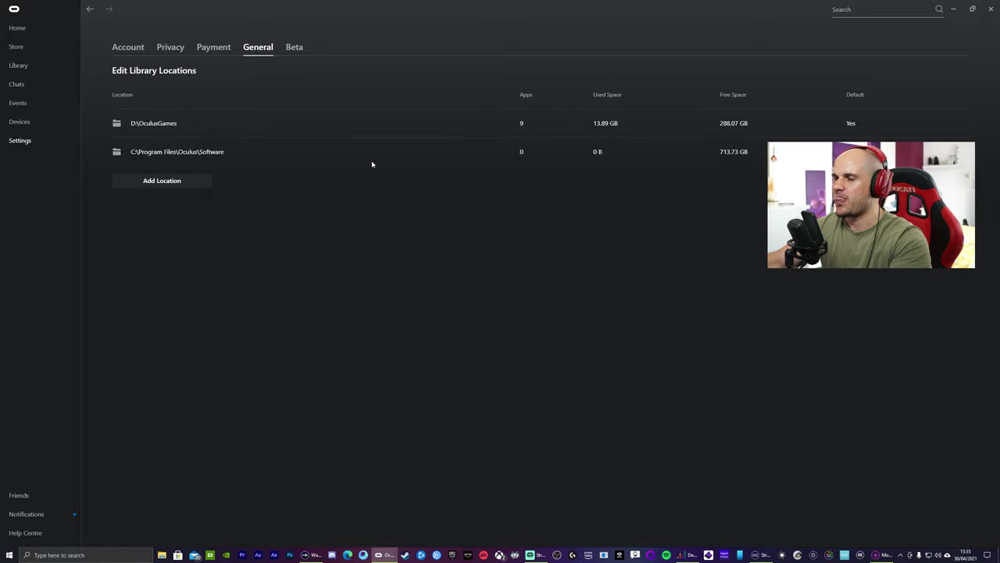
click(157, 182)
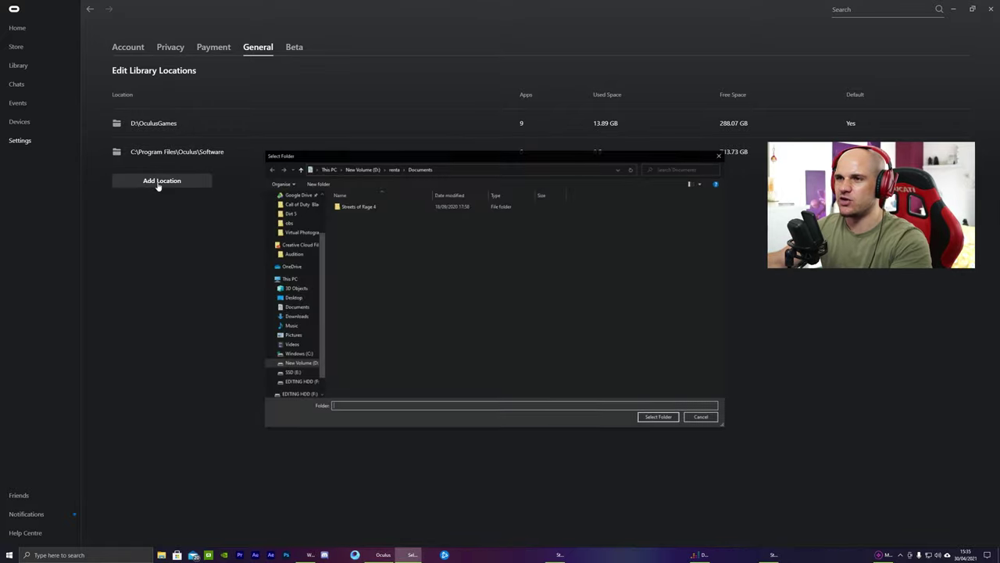
scroll(291, 299, up, 1)
click(290, 307)
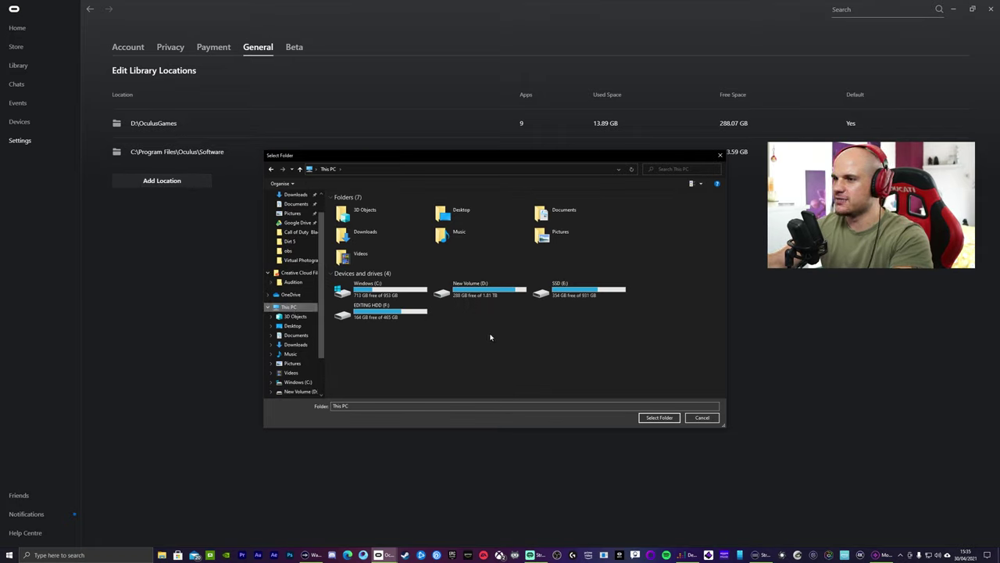
double_click(461, 295)
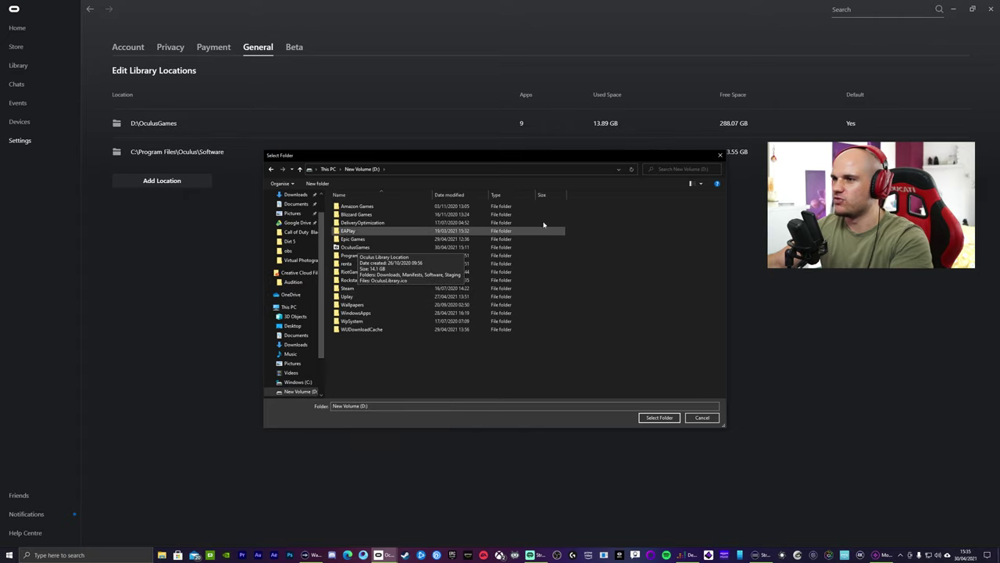
click(719, 155)
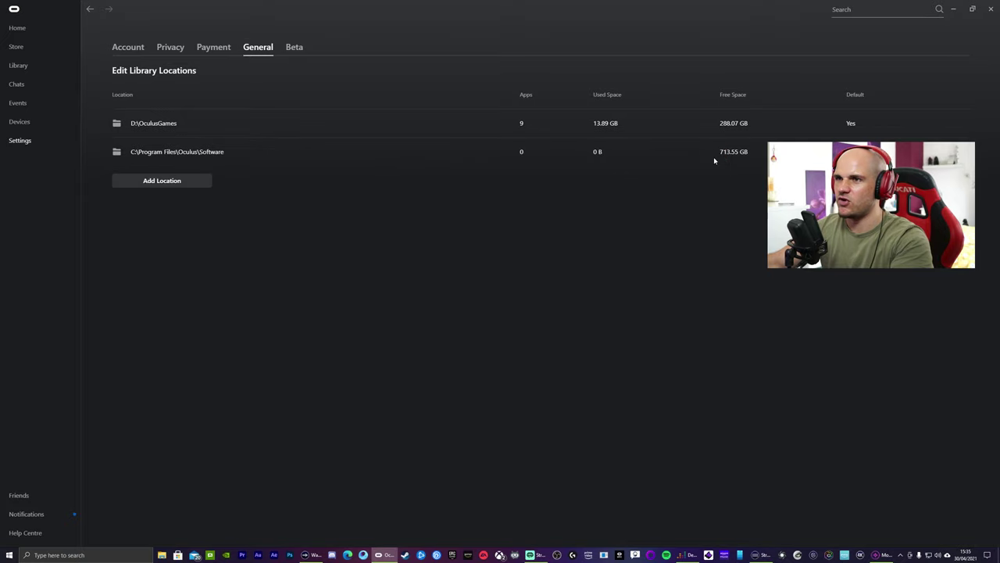